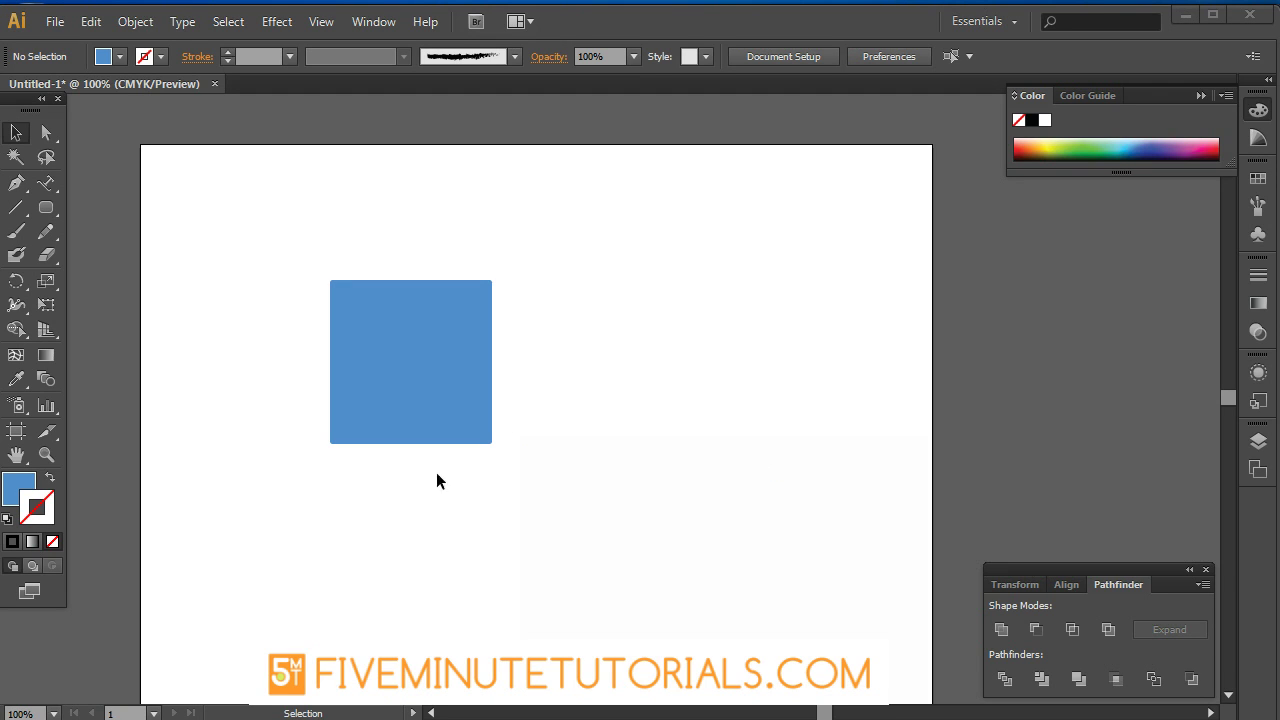
- Select the Rotate tool in the Tools panel, ready to turn the blue square
left_click(157, 495)
left_click(214, 489)
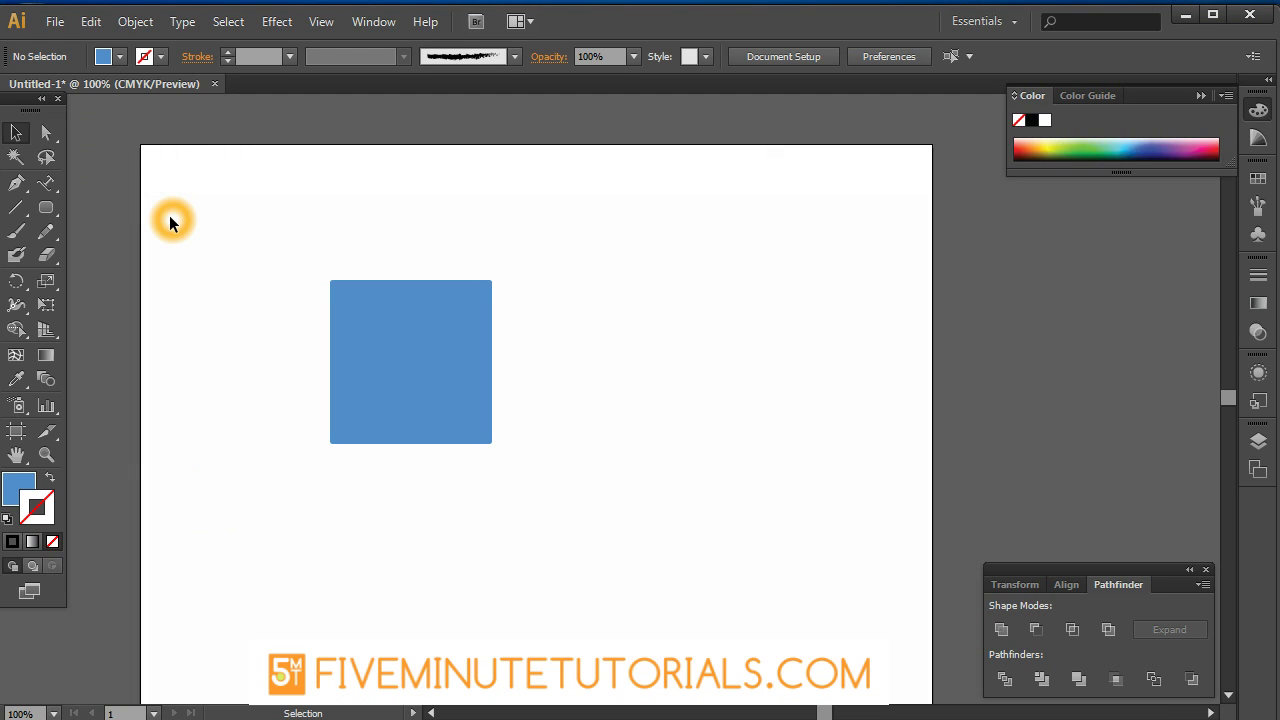
left_click(230, 232)
left_click(14, 286)
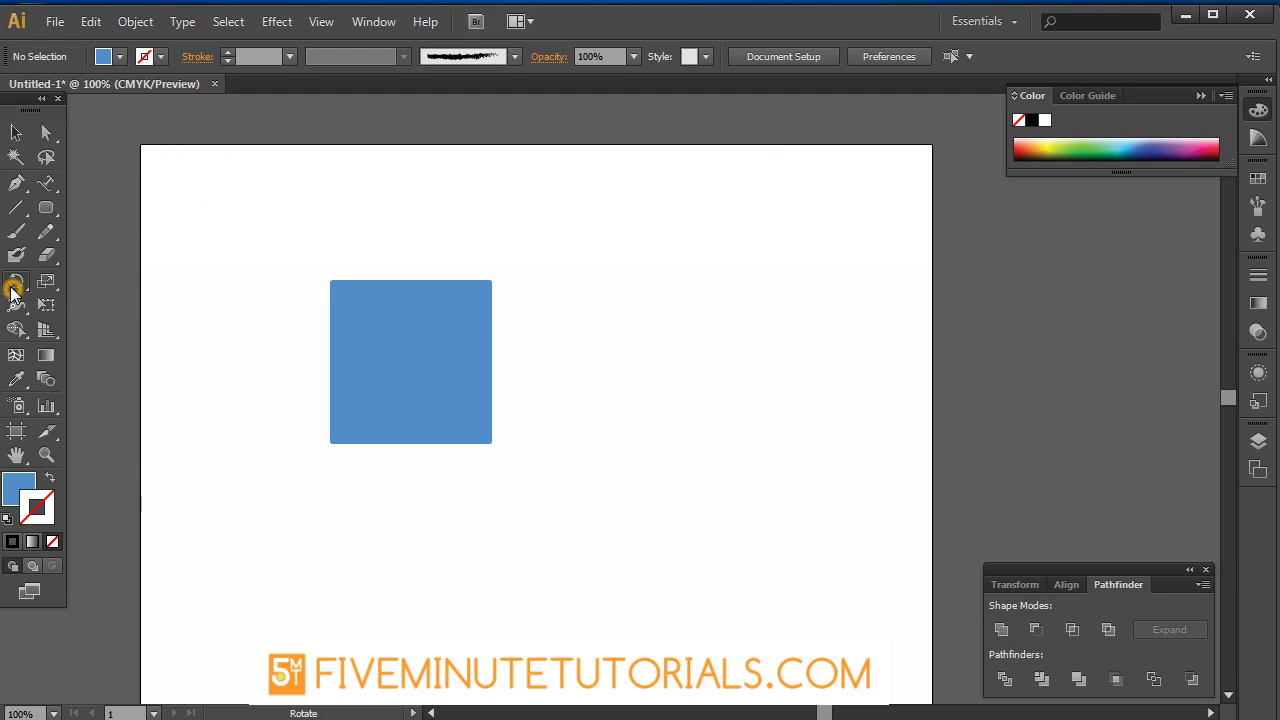
left_click(57, 299)
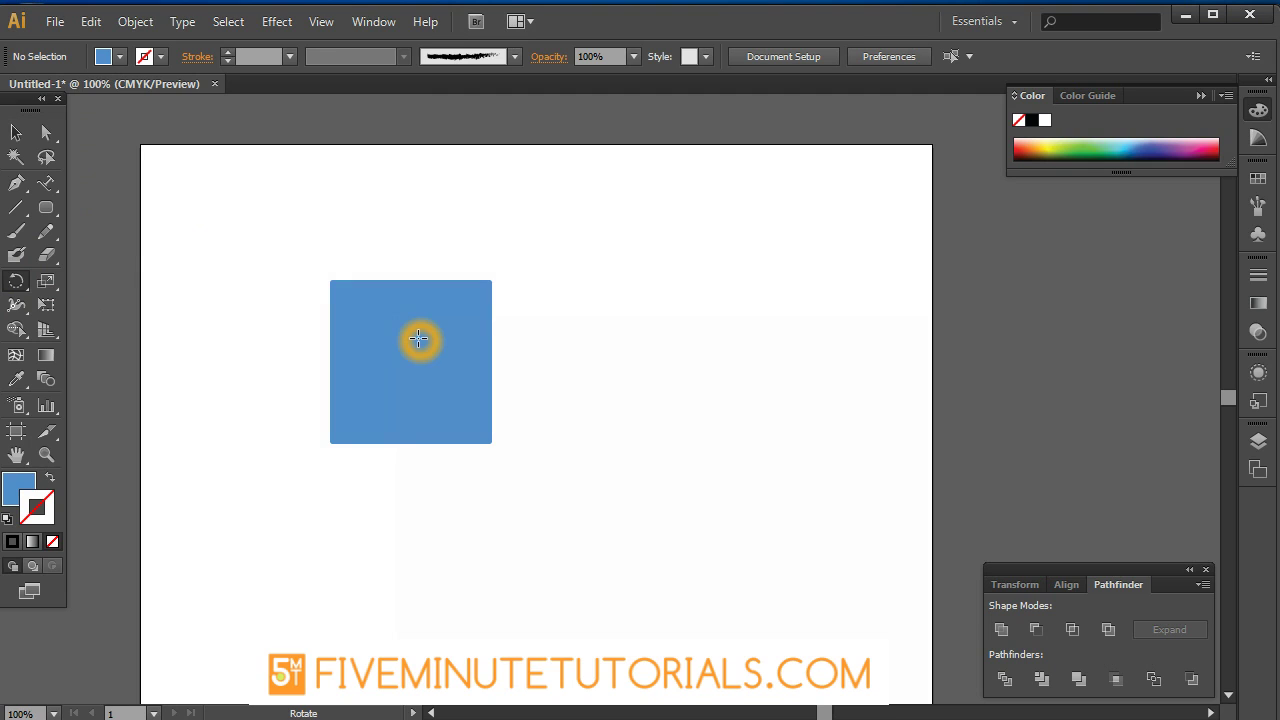
- Select the blue square and set the rotation pivot at its centre
left_click(418, 340)
left_click(324, 447)
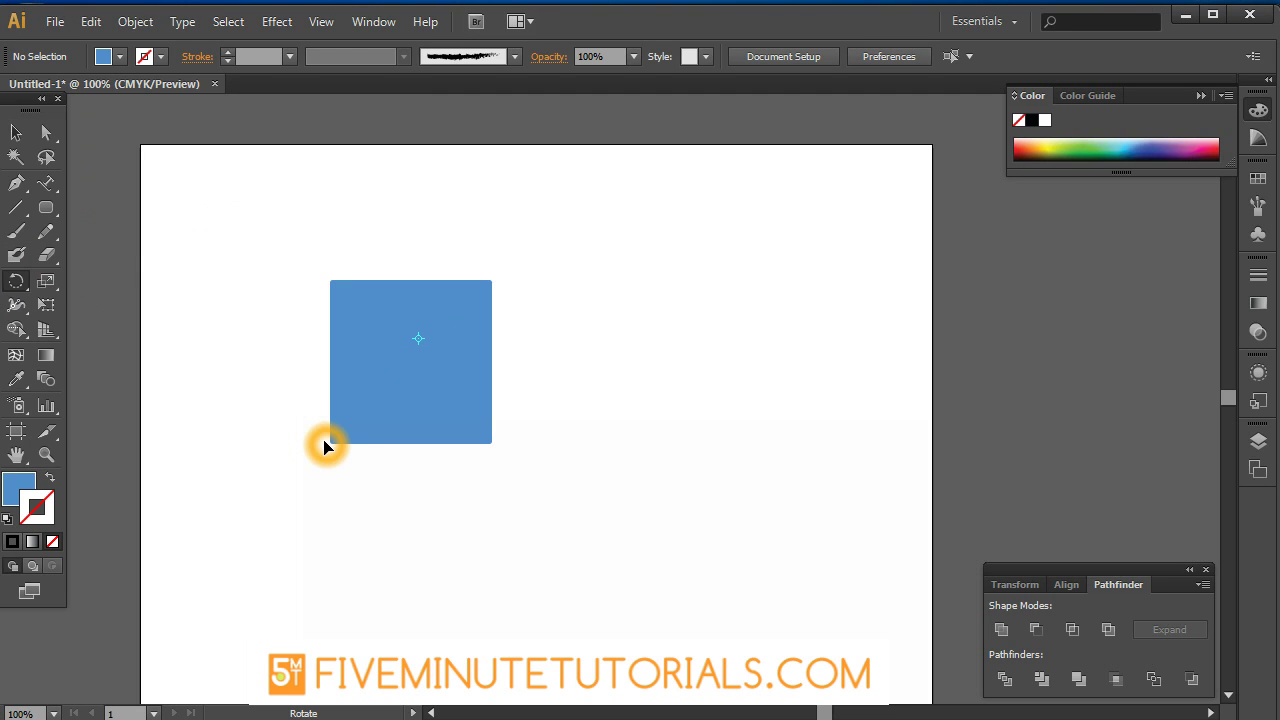
left_click(19, 135)
left_click(437, 377)
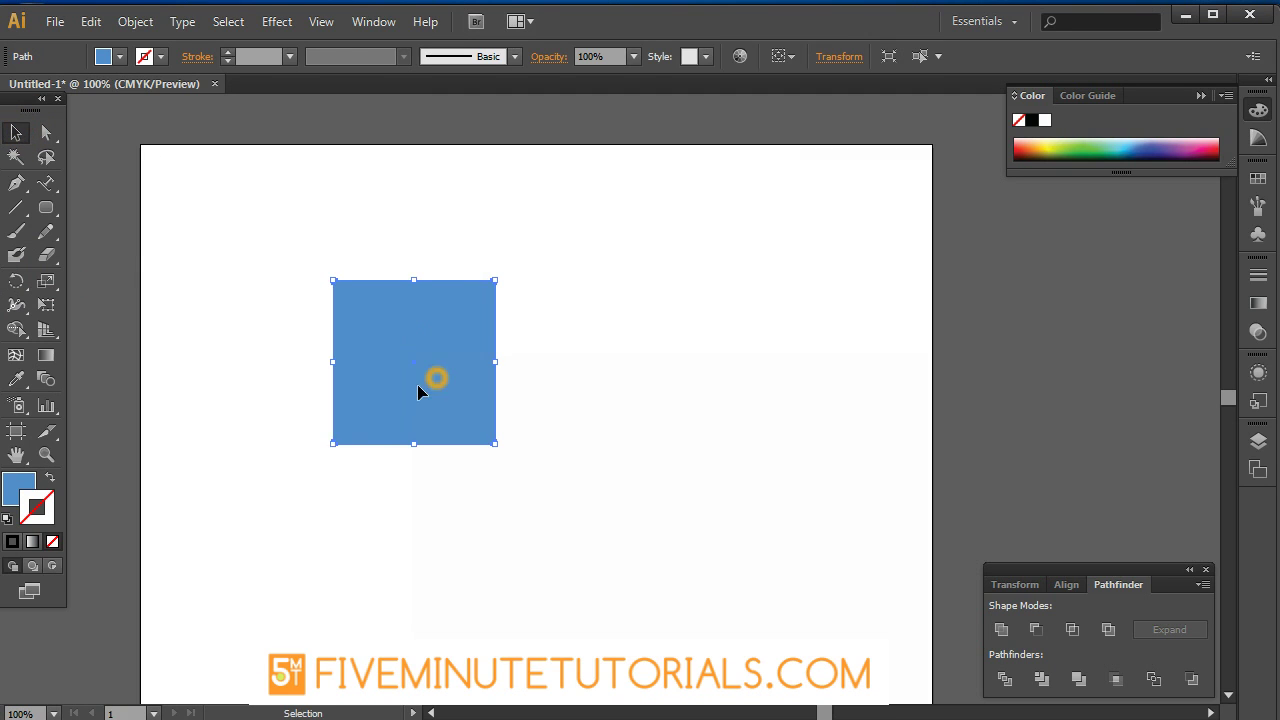
left_click(16, 281)
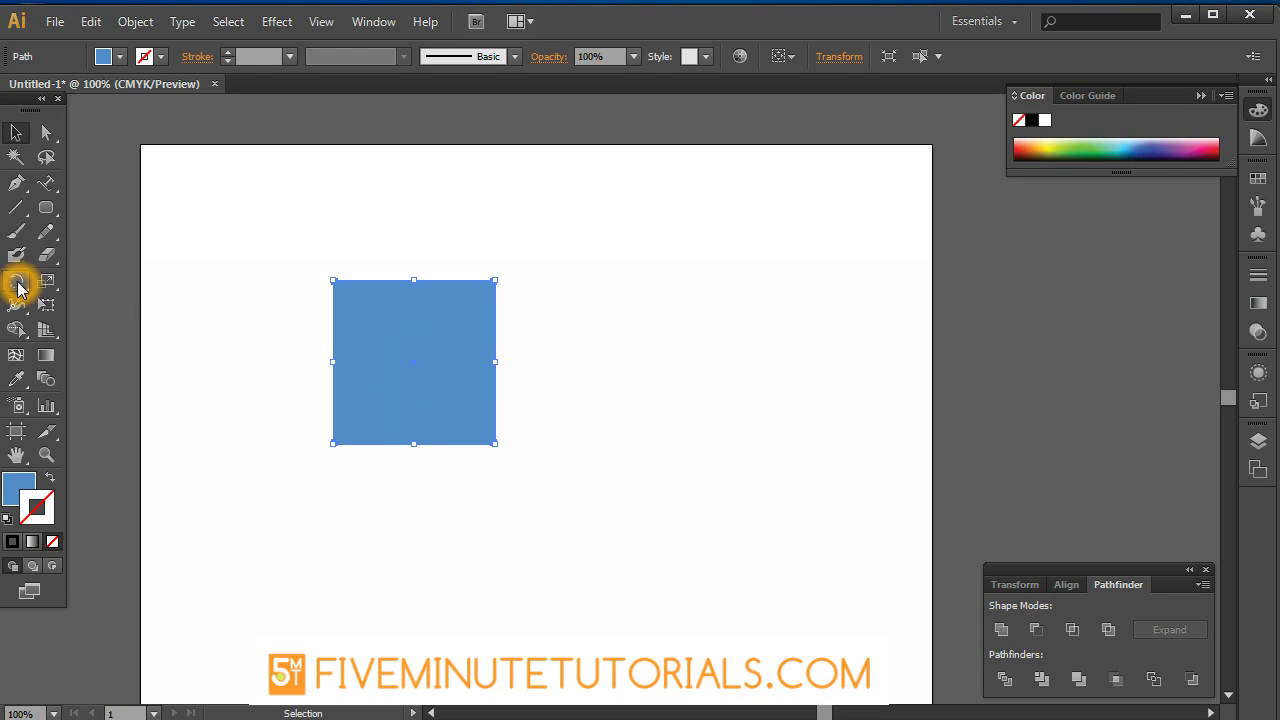
left_click(417, 370)
left_click(398, 522)
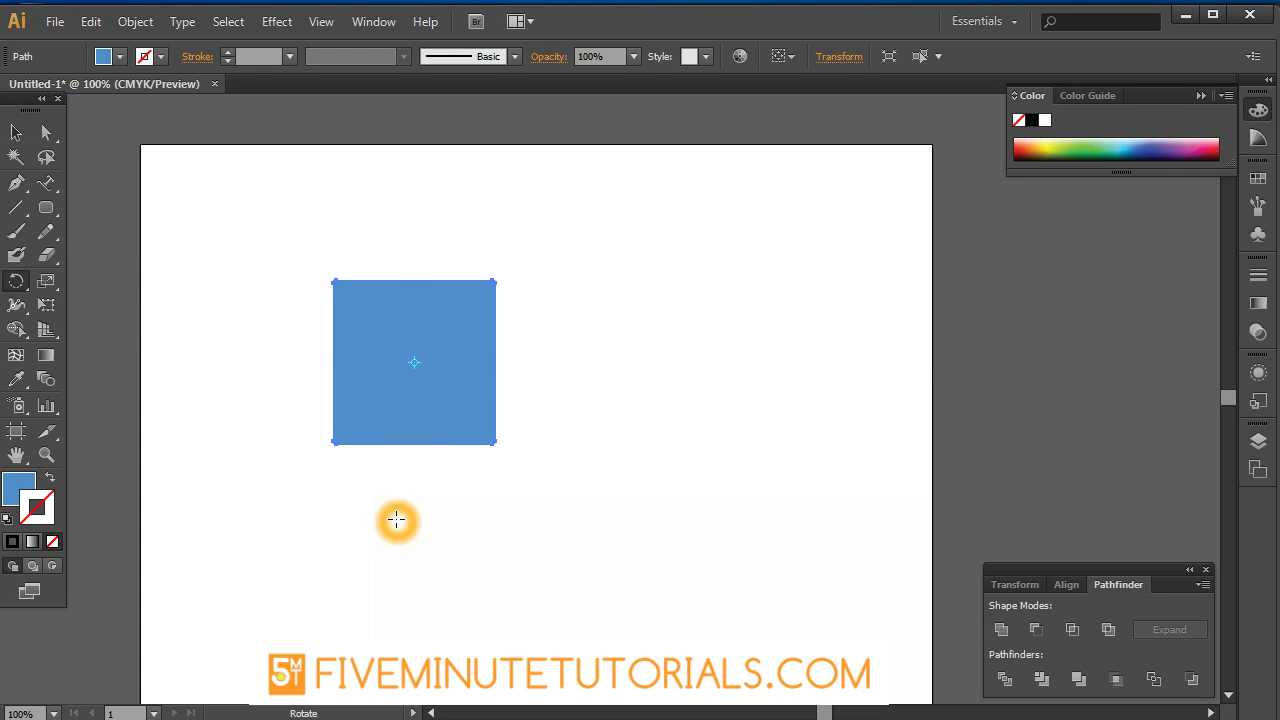
left_click(419, 364)
left_click(415, 364)
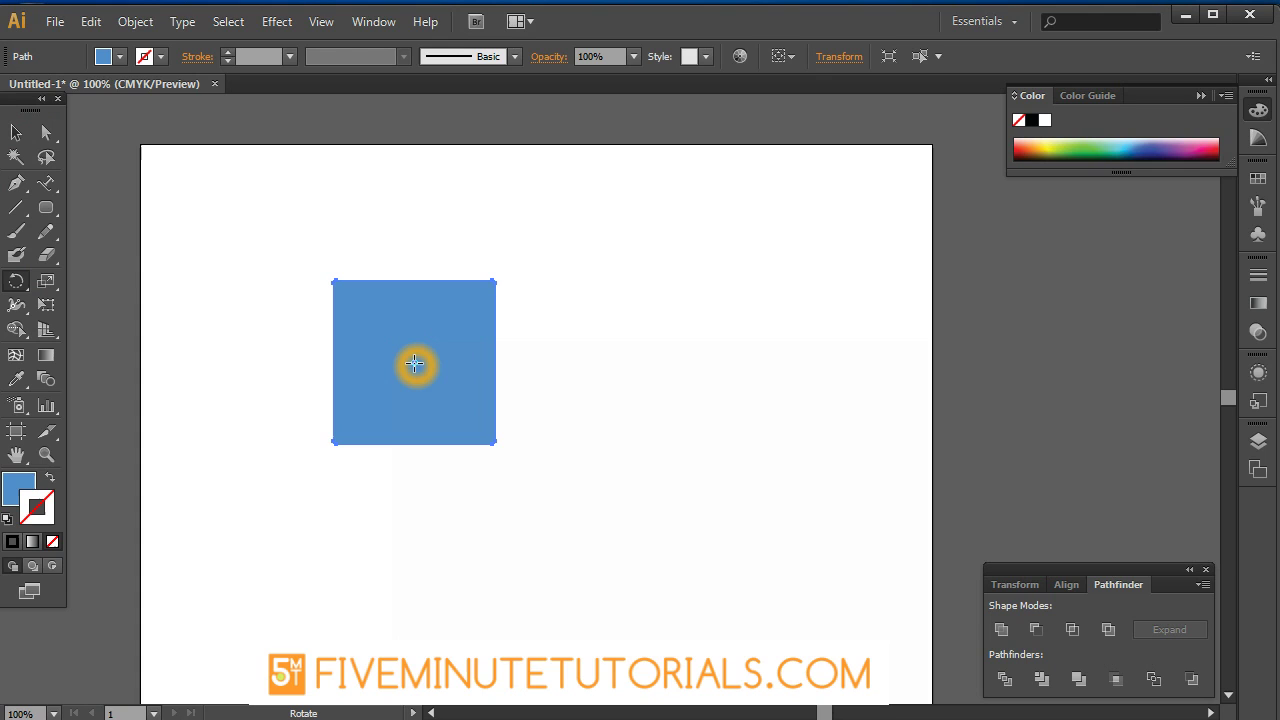
- Rotate the square about 35° around its centre, then undo it
left_click(555, 467)
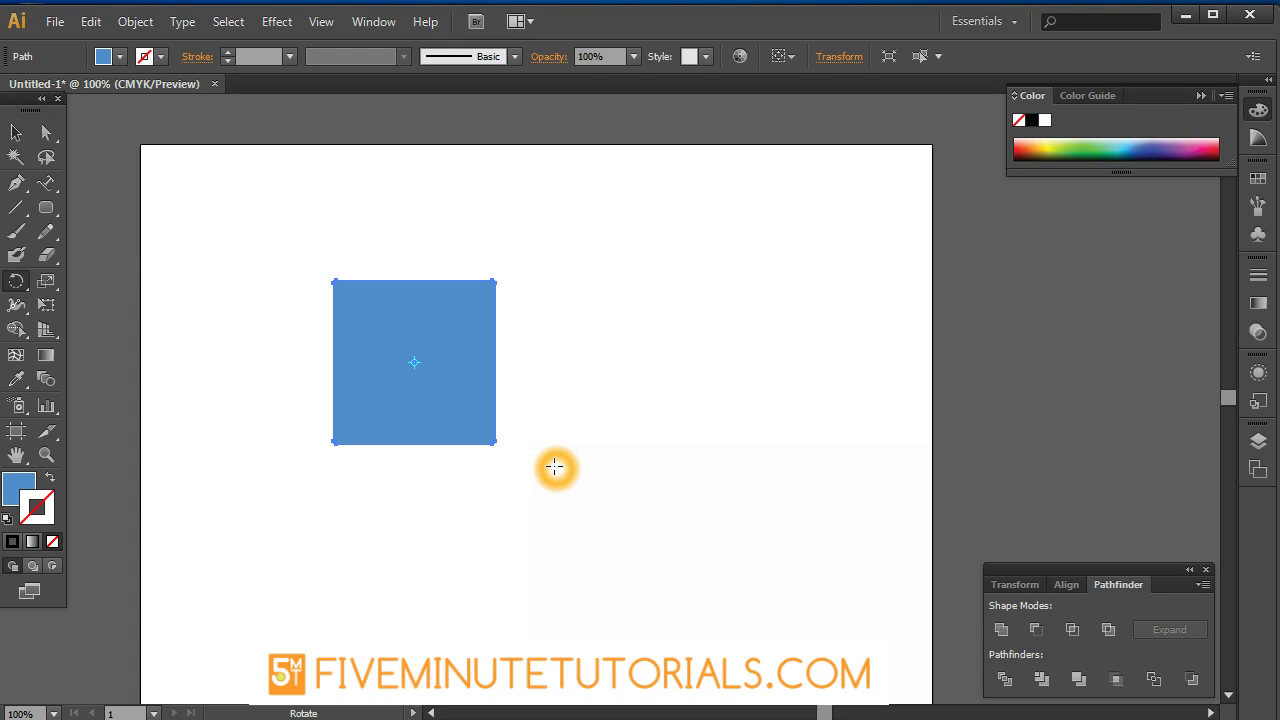
left_click_drag(555, 467, 418, 577)
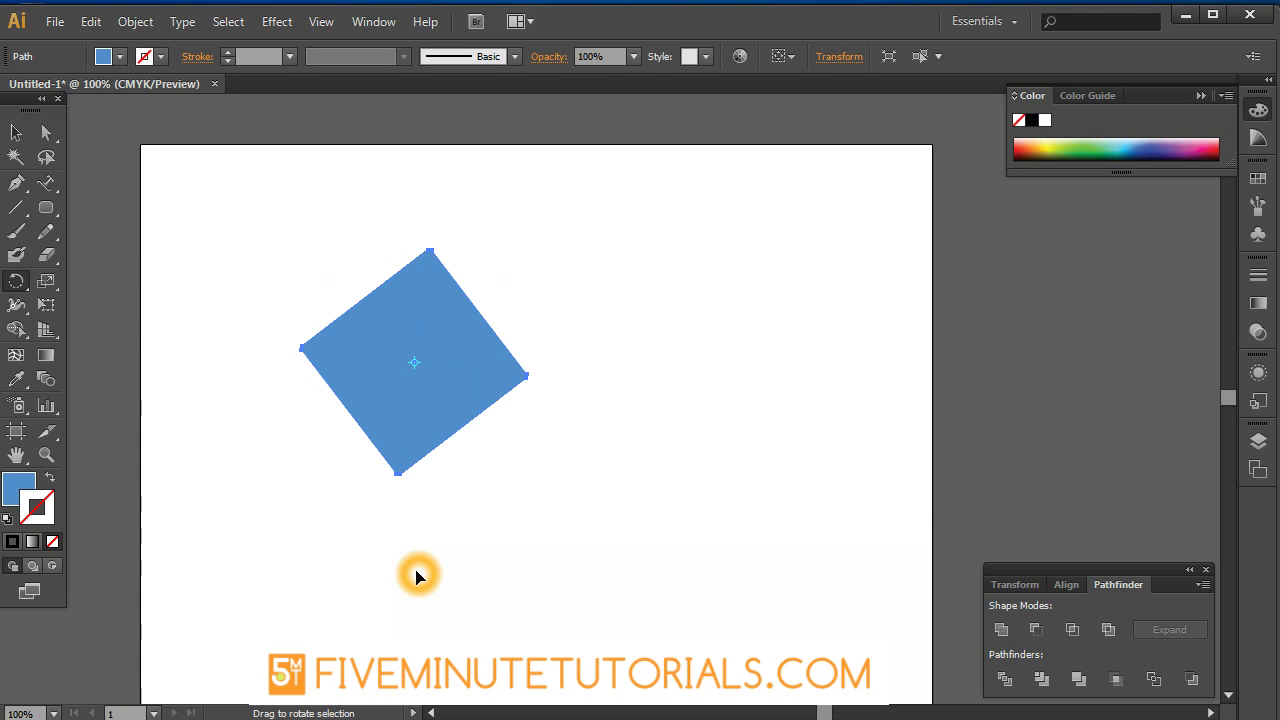
key("ctrl+z")
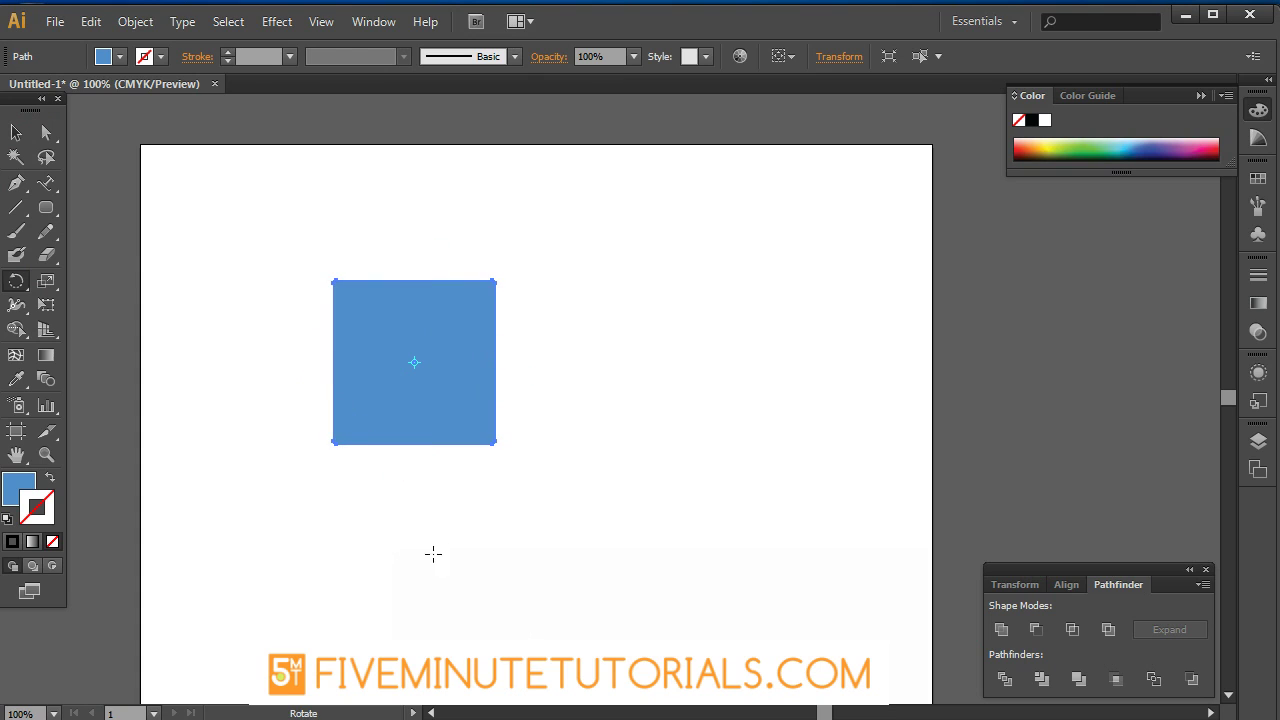
- Rotate the square around a top-left corner pivot, then step through the results with undo/redo
left_click(342, 290)
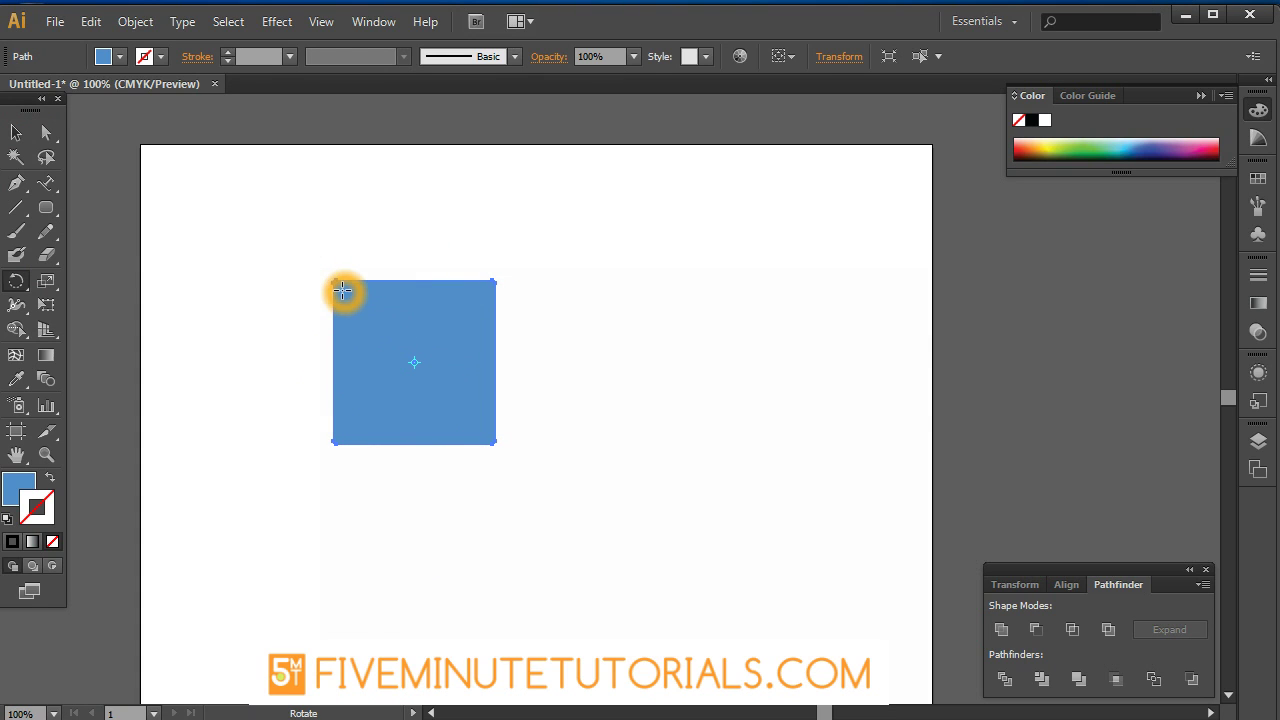
left_click_drag(529, 497, 620, 351)
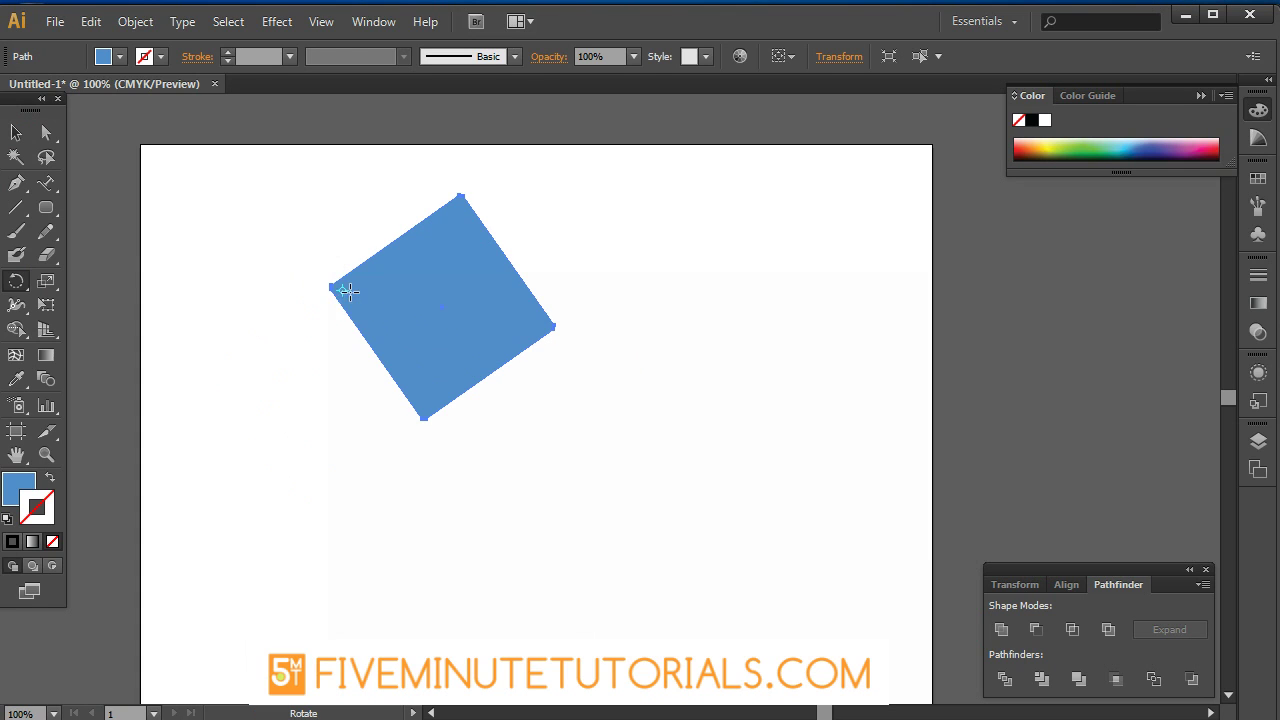
left_click_drag(557, 324, 583, 437)
left_click(342, 217)
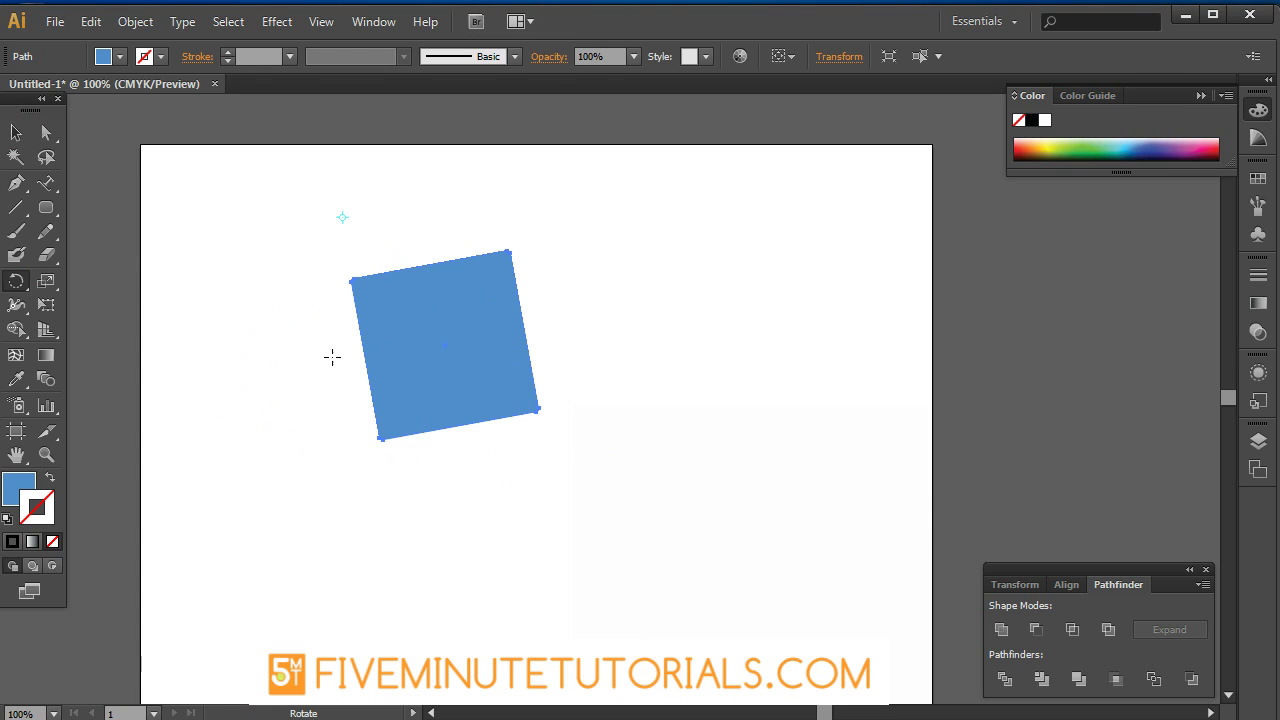
key("ctrl+z")
key("ctrl+shift+z")
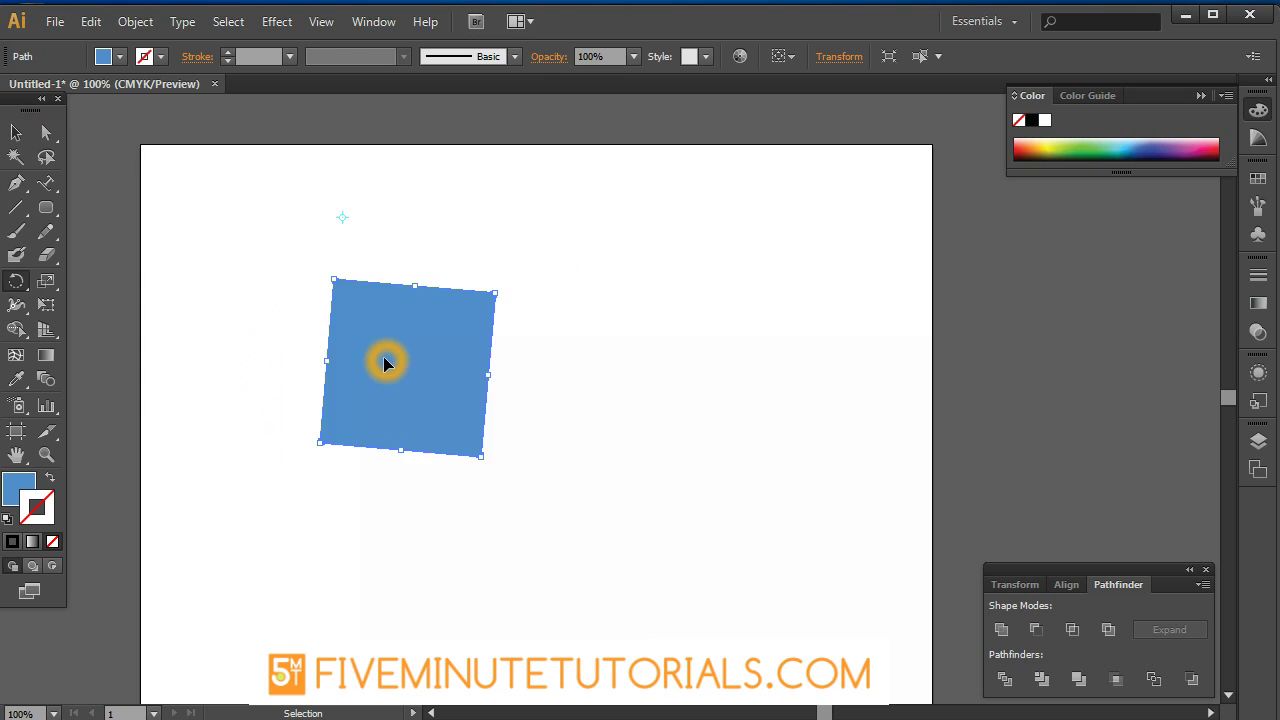
key("ctrl+z")
key("ctrl+z")
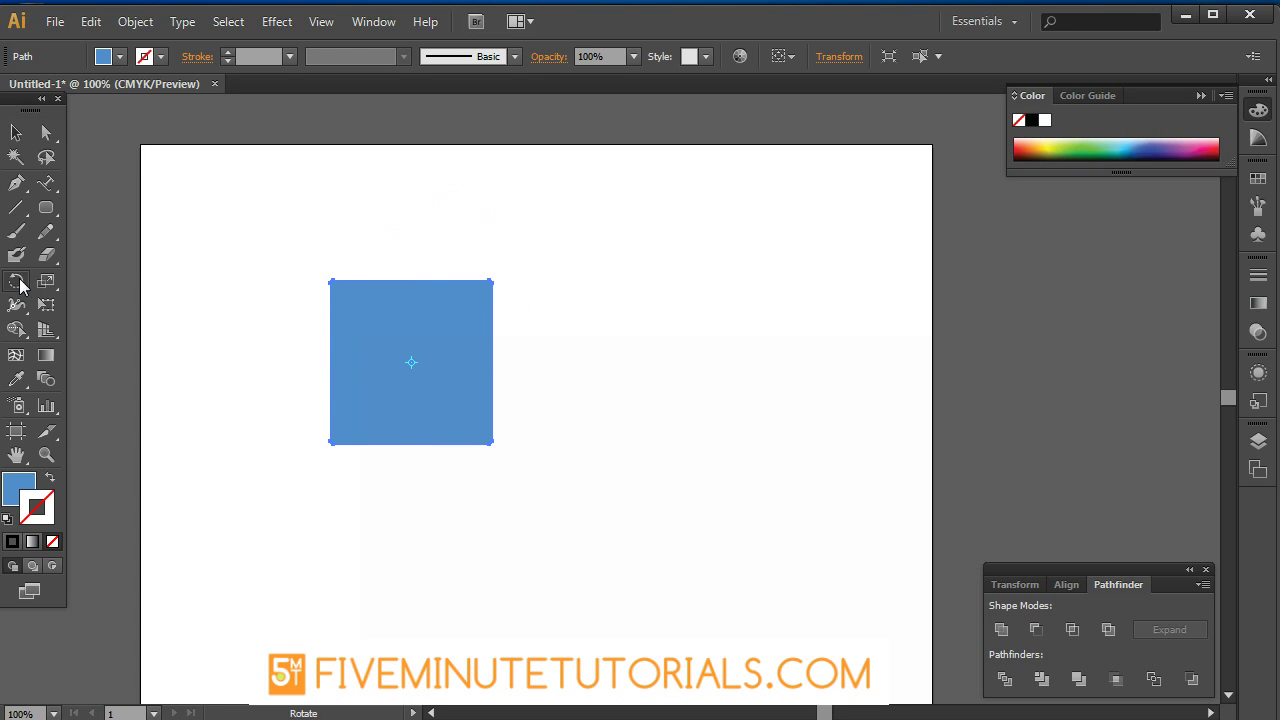
double_click(17, 282)
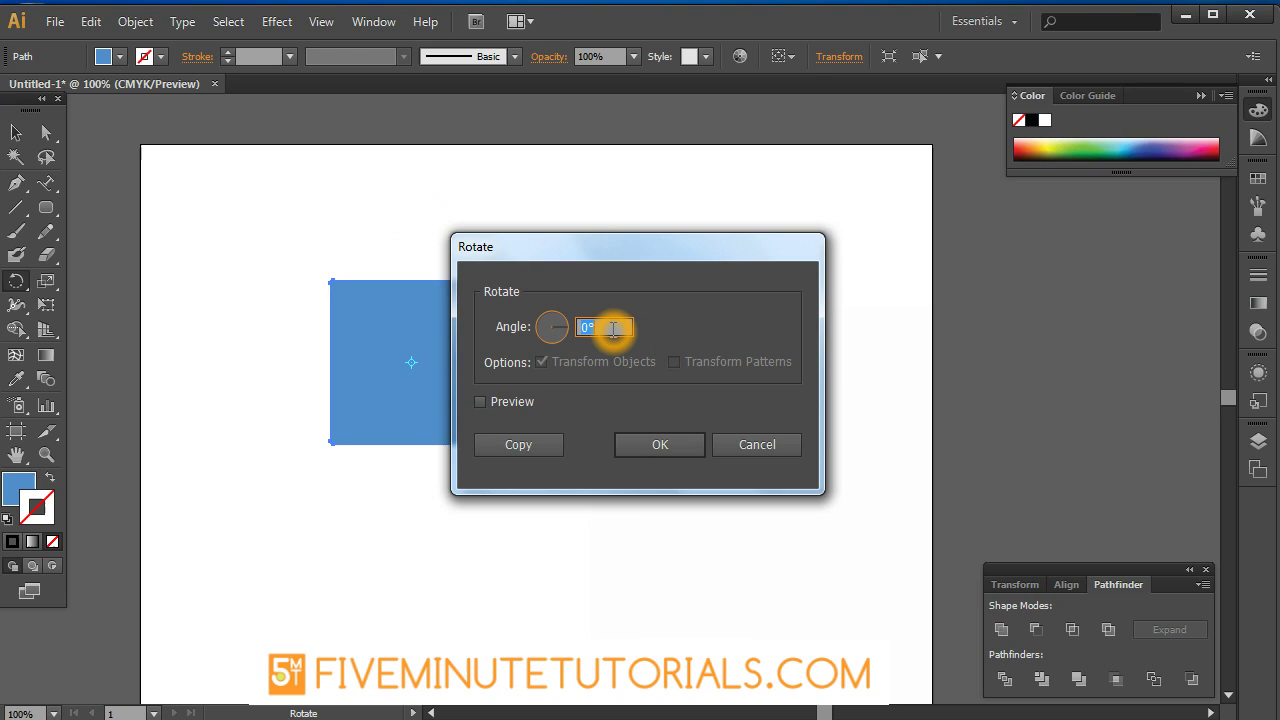
type("77")
left_click(481, 401)
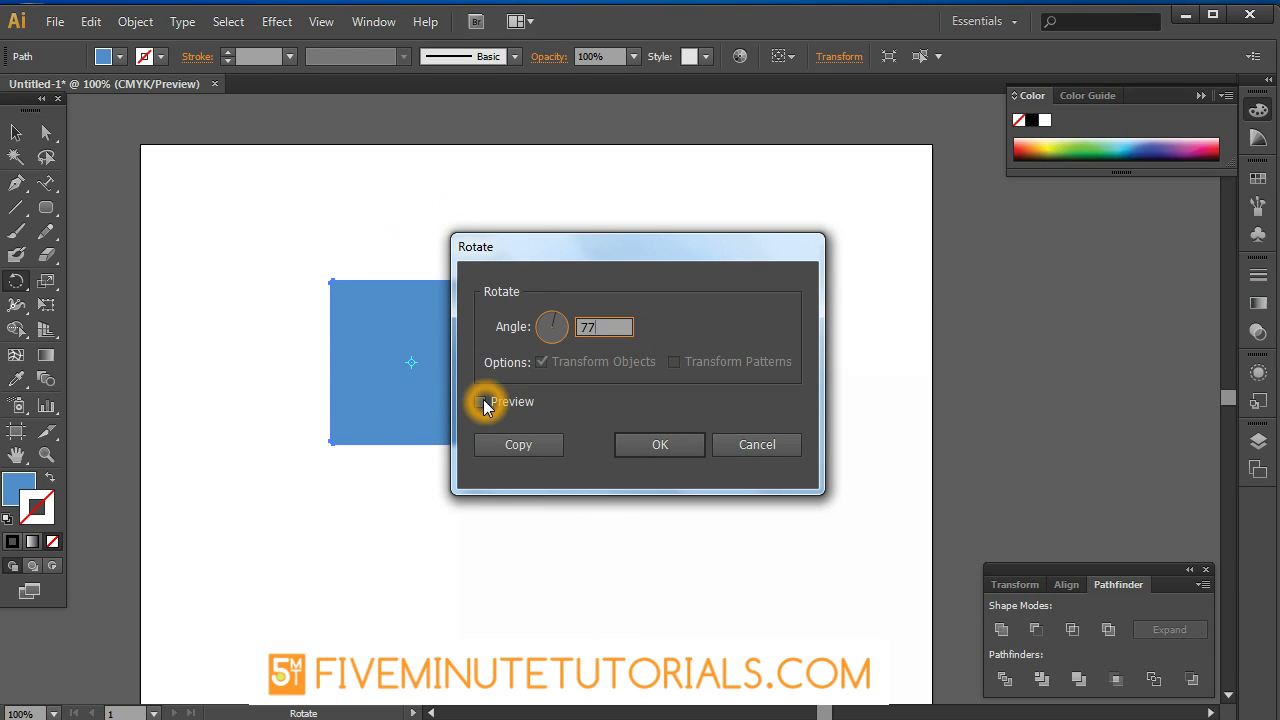
left_click_drag(603, 246, 736, 237)
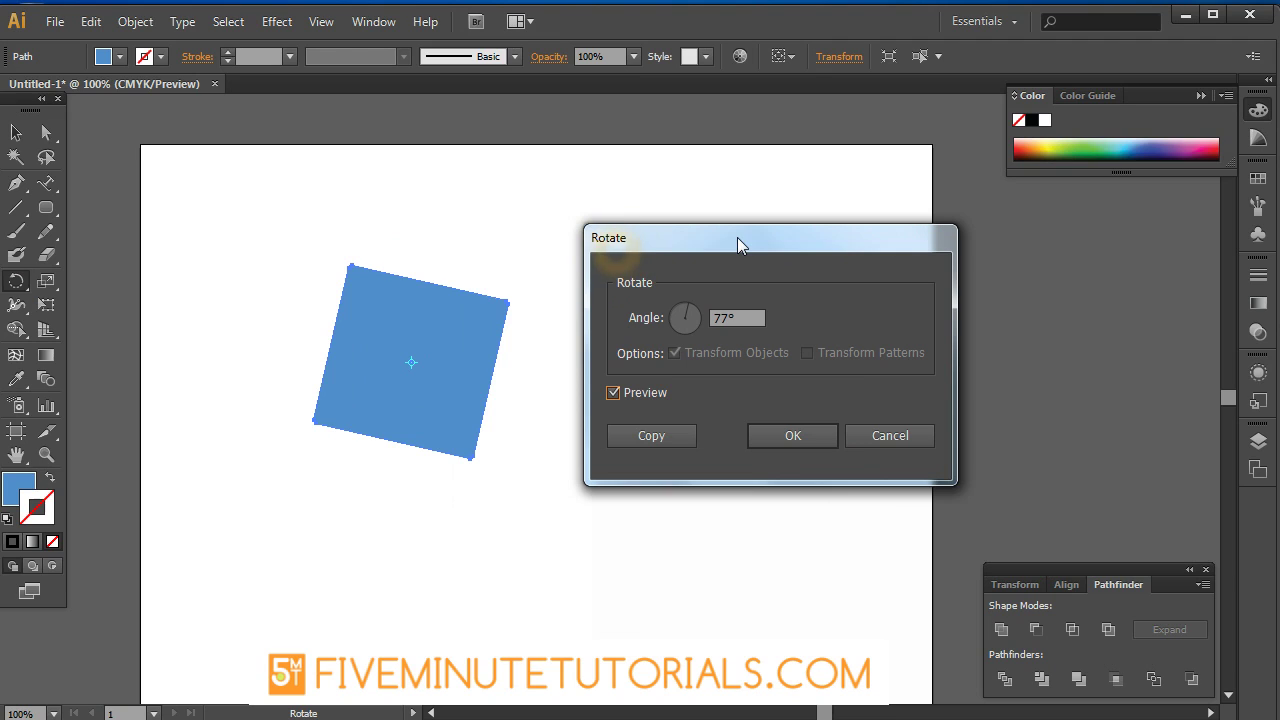
left_click(714, 318)
type("-")
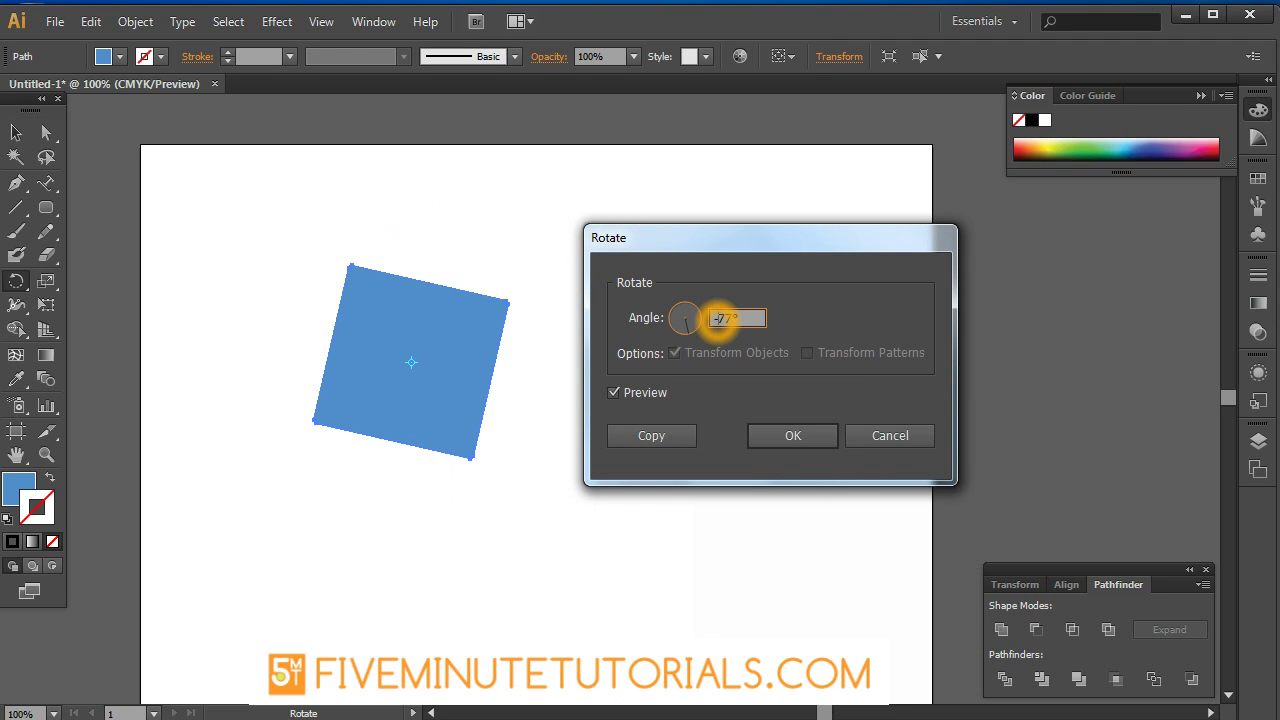
key("Tab")
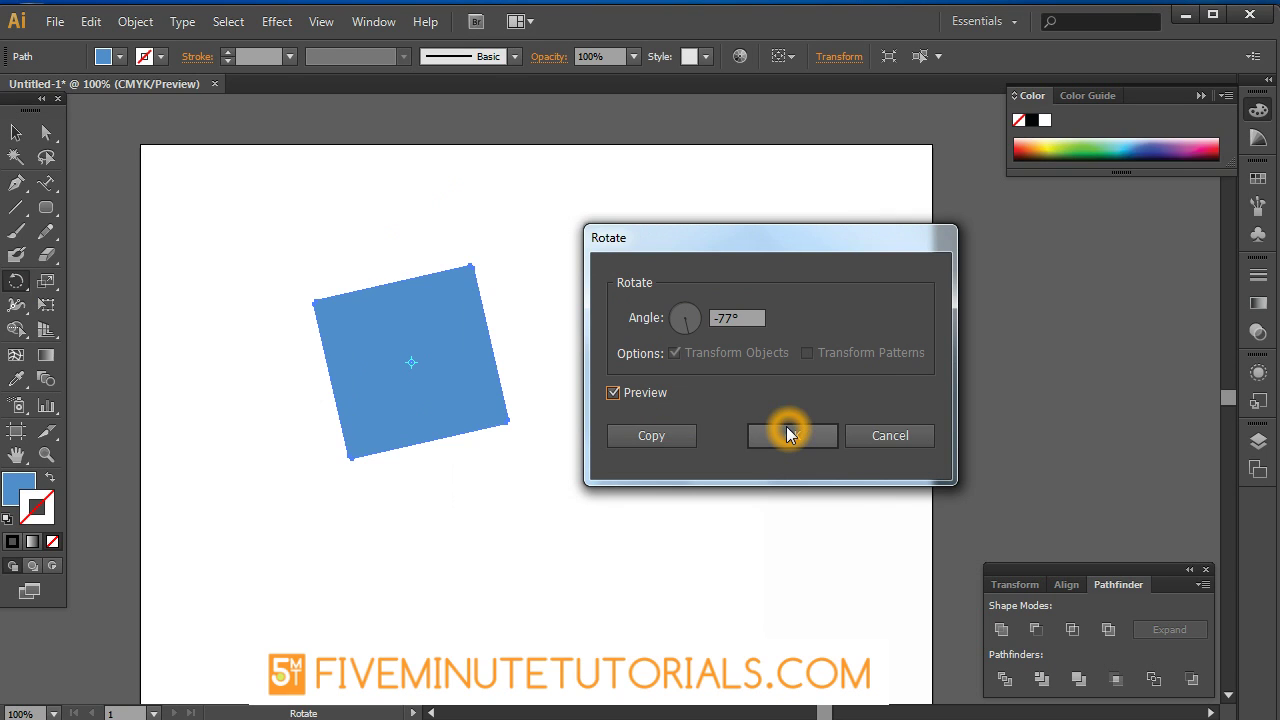
left_click(672, 438)
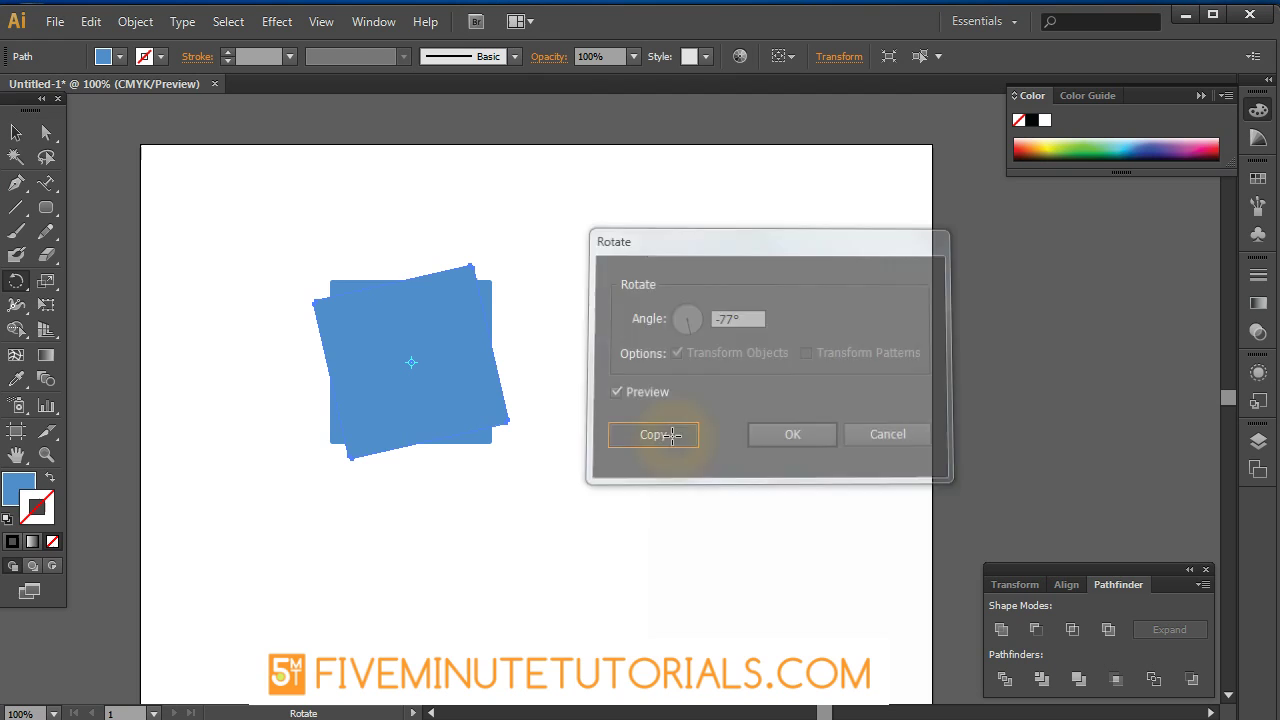
left_click(16, 134)
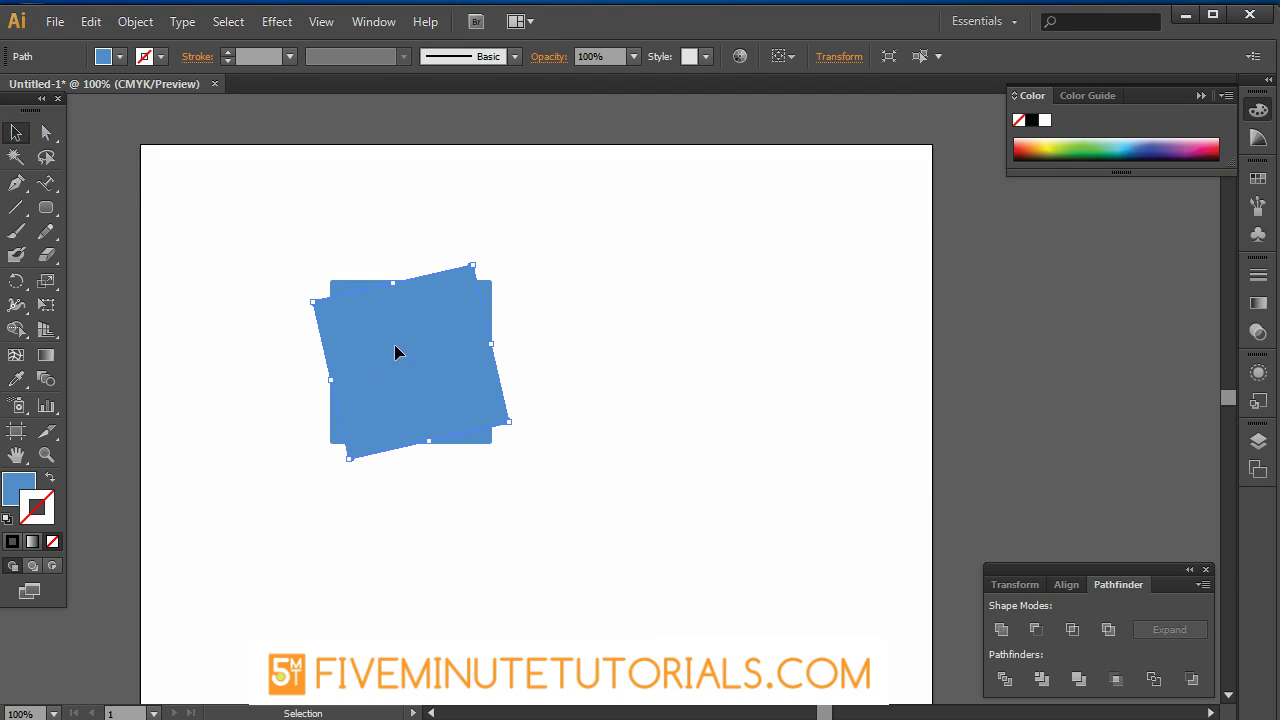
left_click_drag(397, 349, 614, 360)
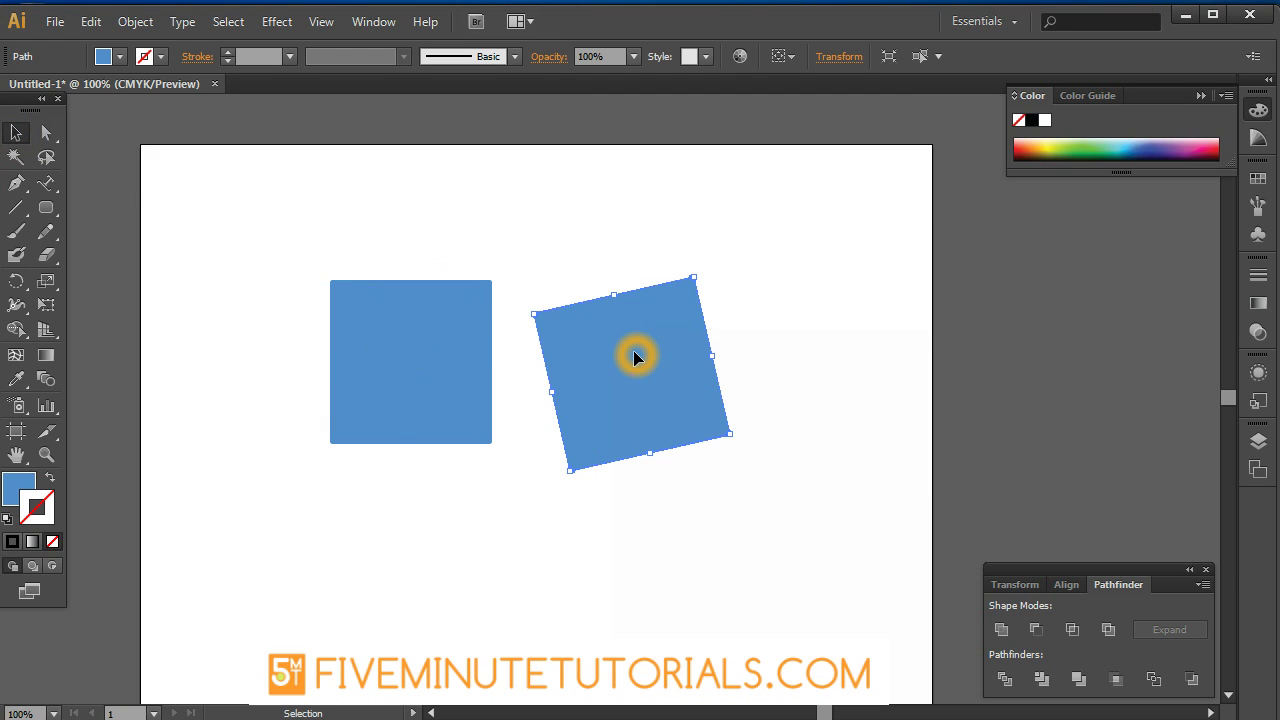
key("Delete")
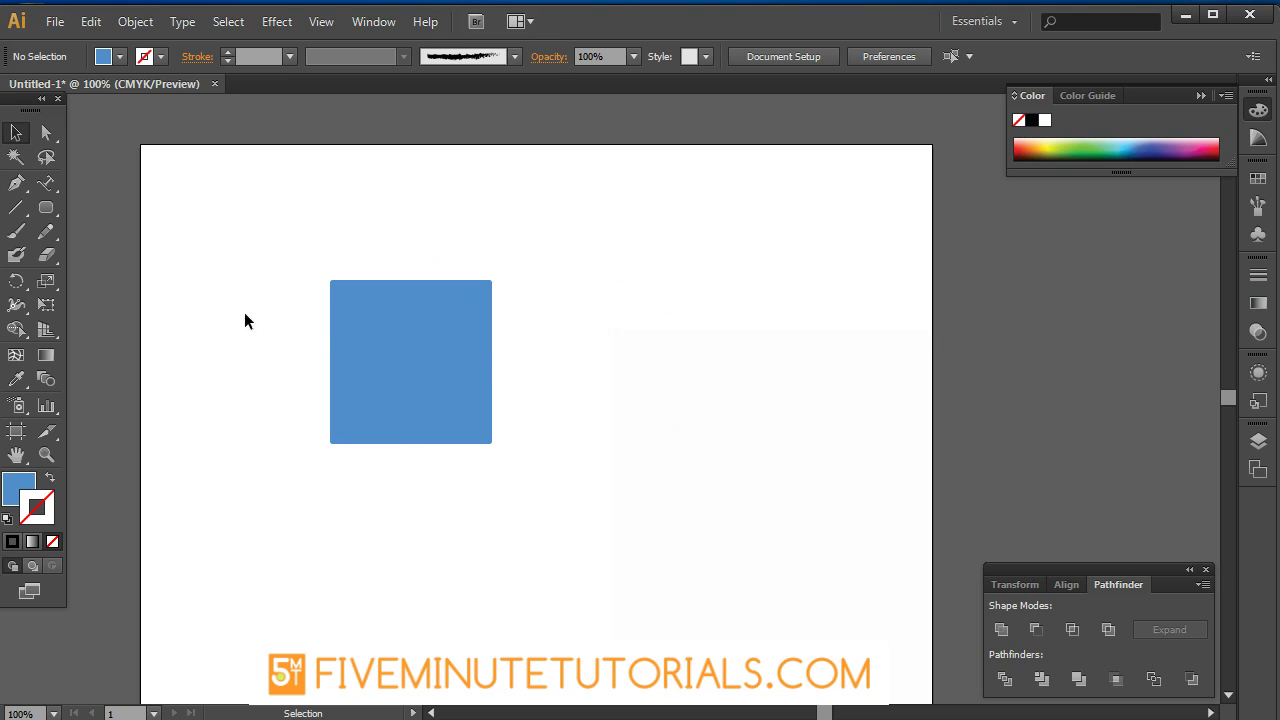
- Select the square and drag a corner with the Scale tool, settling on a slightly larger size
left_click(47, 283)
left_click(405, 355)
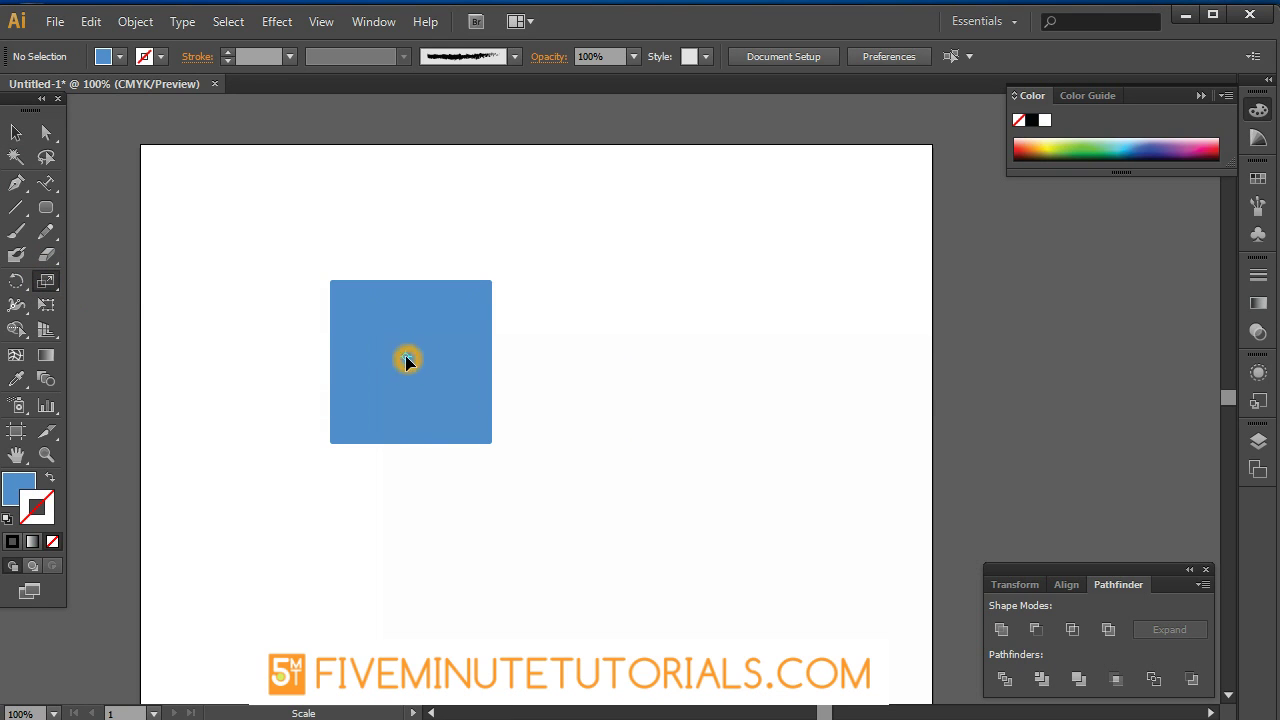
left_click(16, 133)
left_click(431, 320)
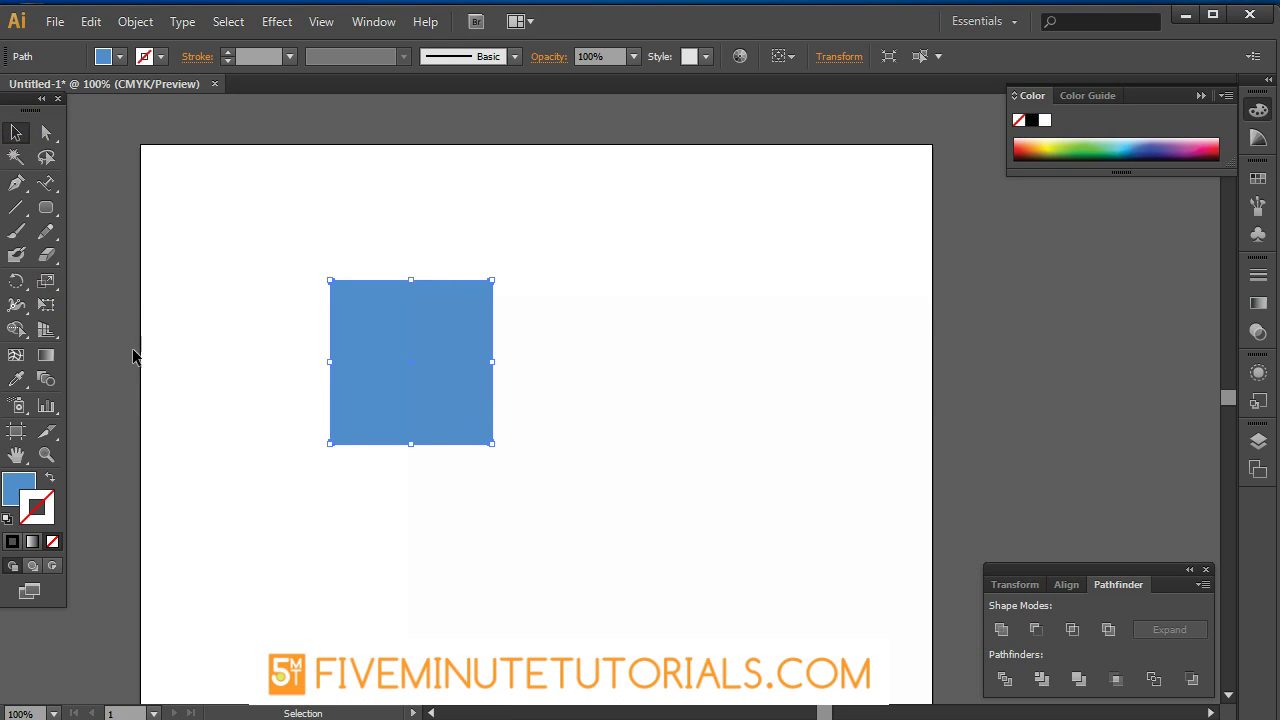
left_click(47, 283)
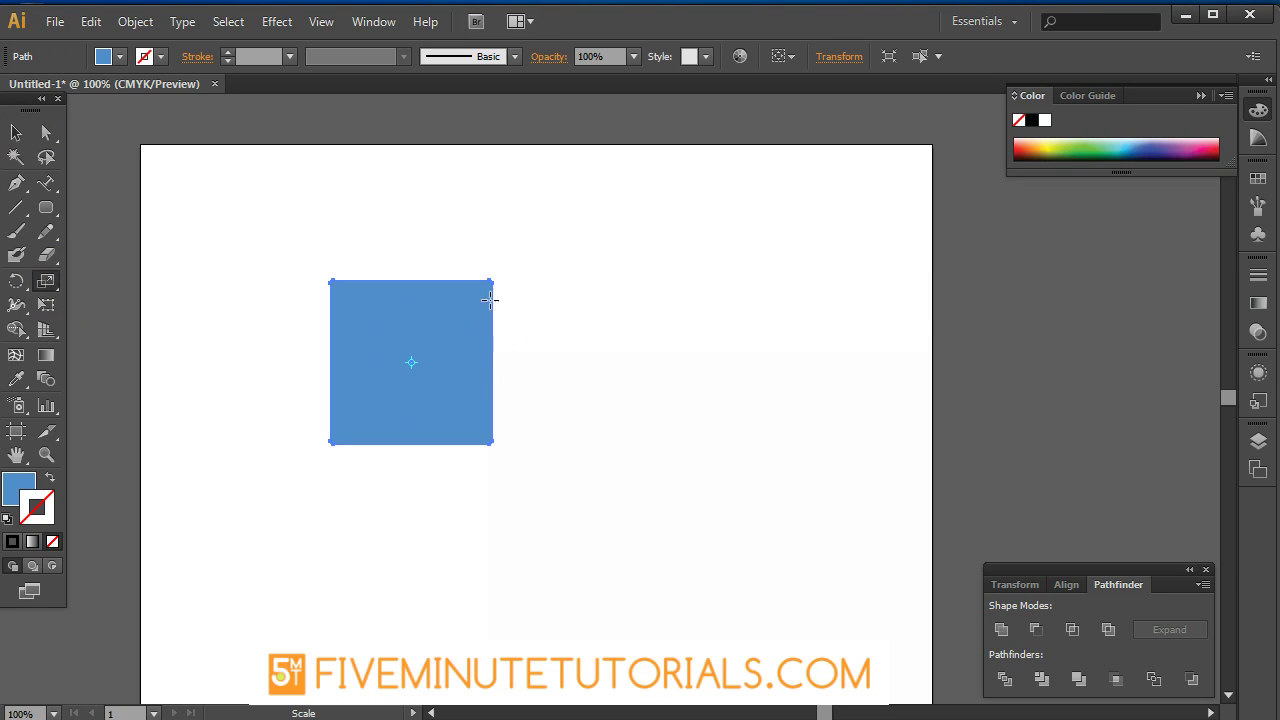
left_click_drag(489, 297, 539, 224)
left_click(523, 317)
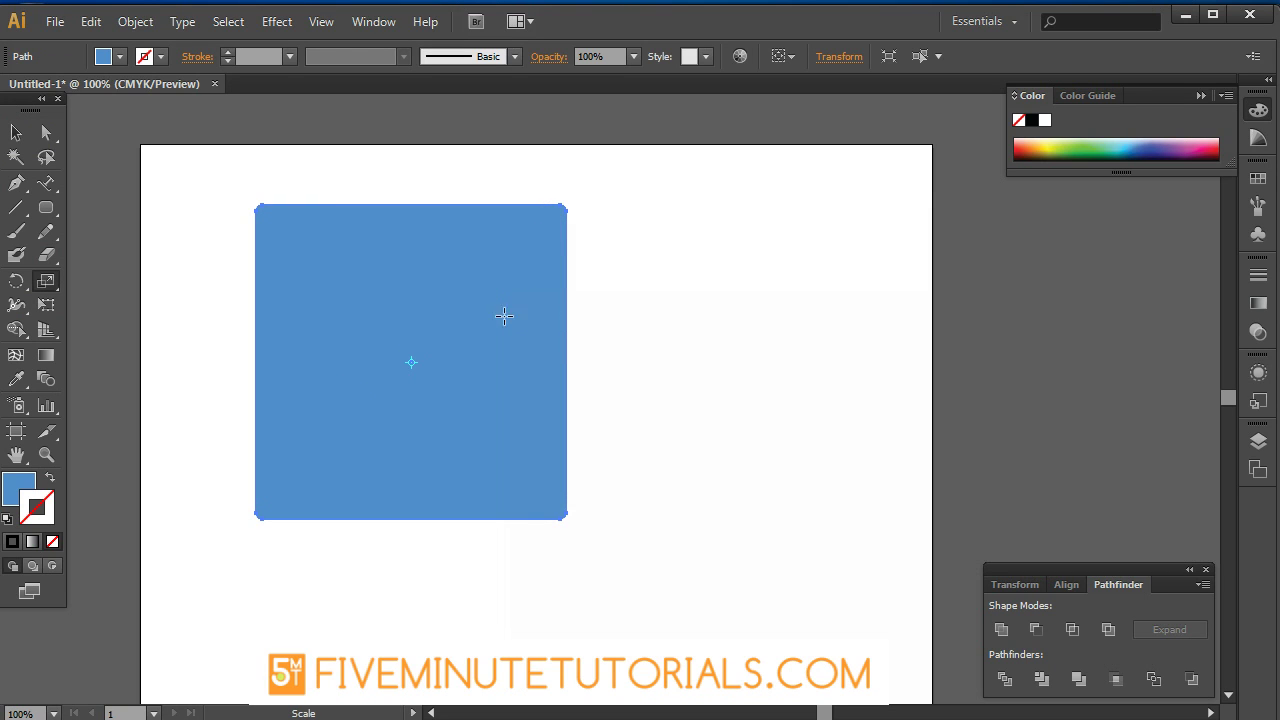
left_click(409, 266)
left_click_drag(540, 230, 491, 283)
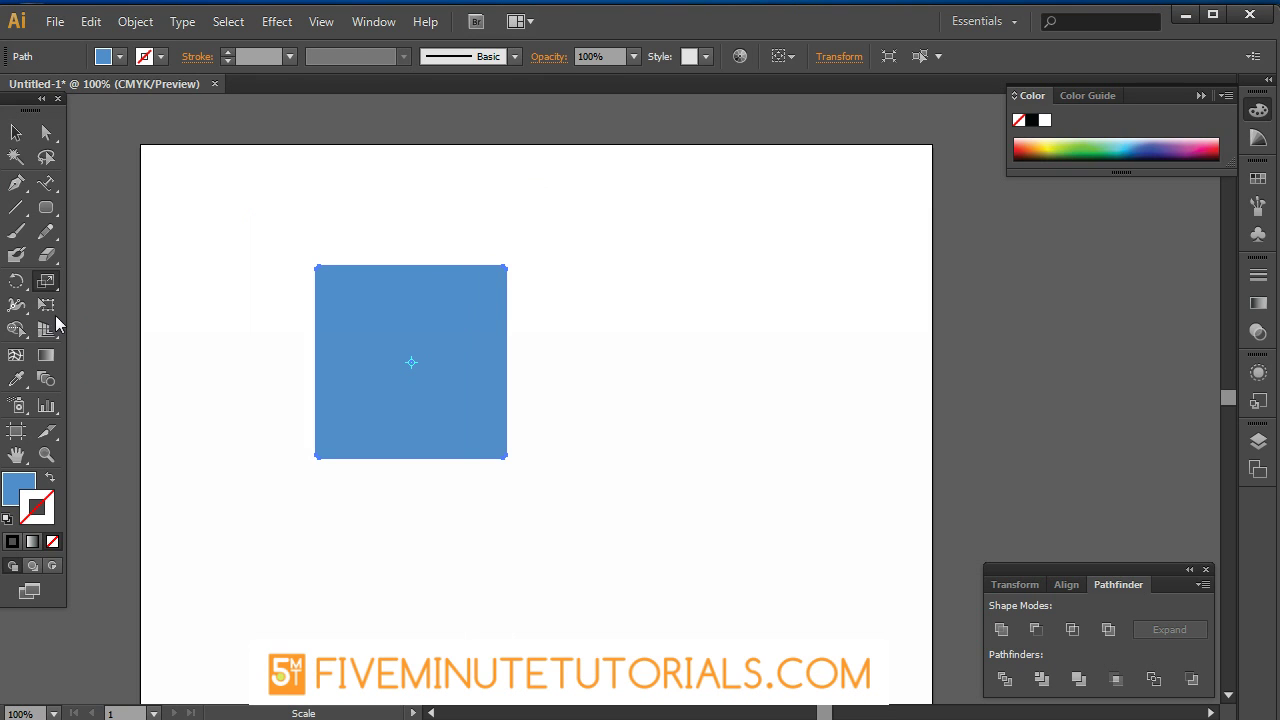
- Open the Scale dialog showing Uniform 61.414% with Preview on
double_click(47, 282)
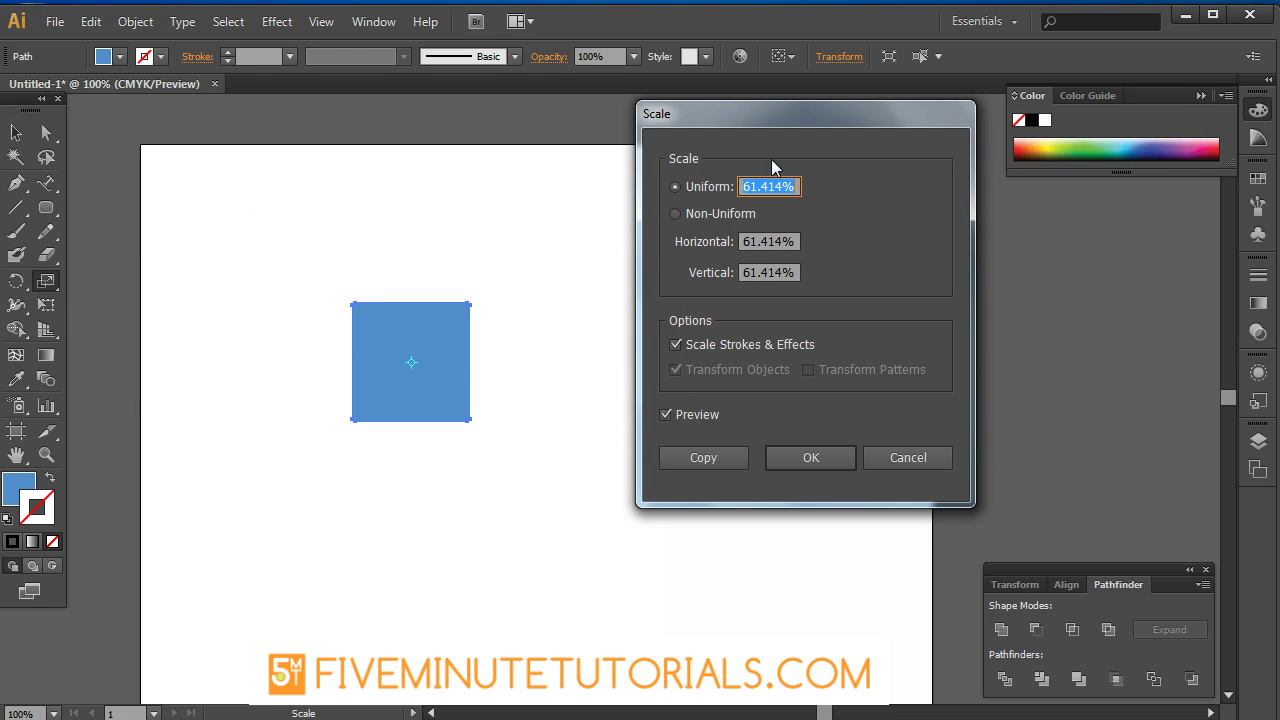
left_click(688, 210)
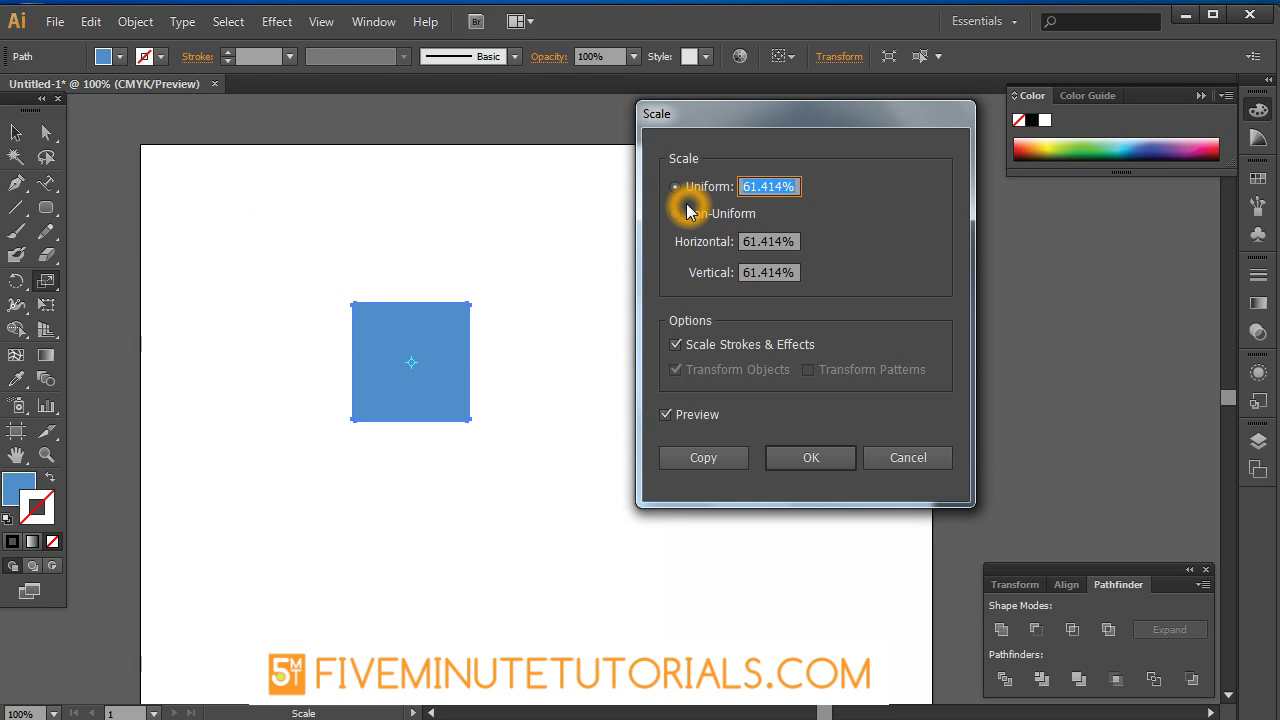
- Cancel the 61.414% scaling, select the square and switch to the Reflect tool
left_click(932, 457)
left_click(20, 282)
left_click(20, 284)
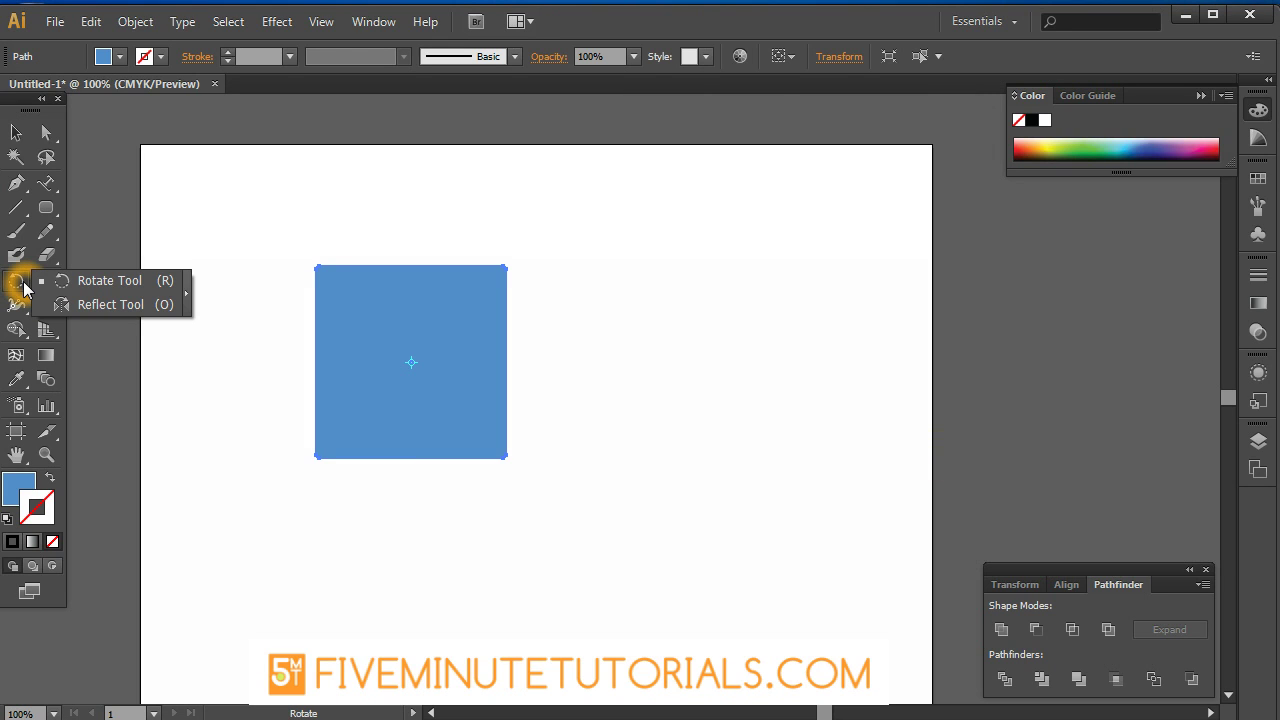
left_click(66, 304)
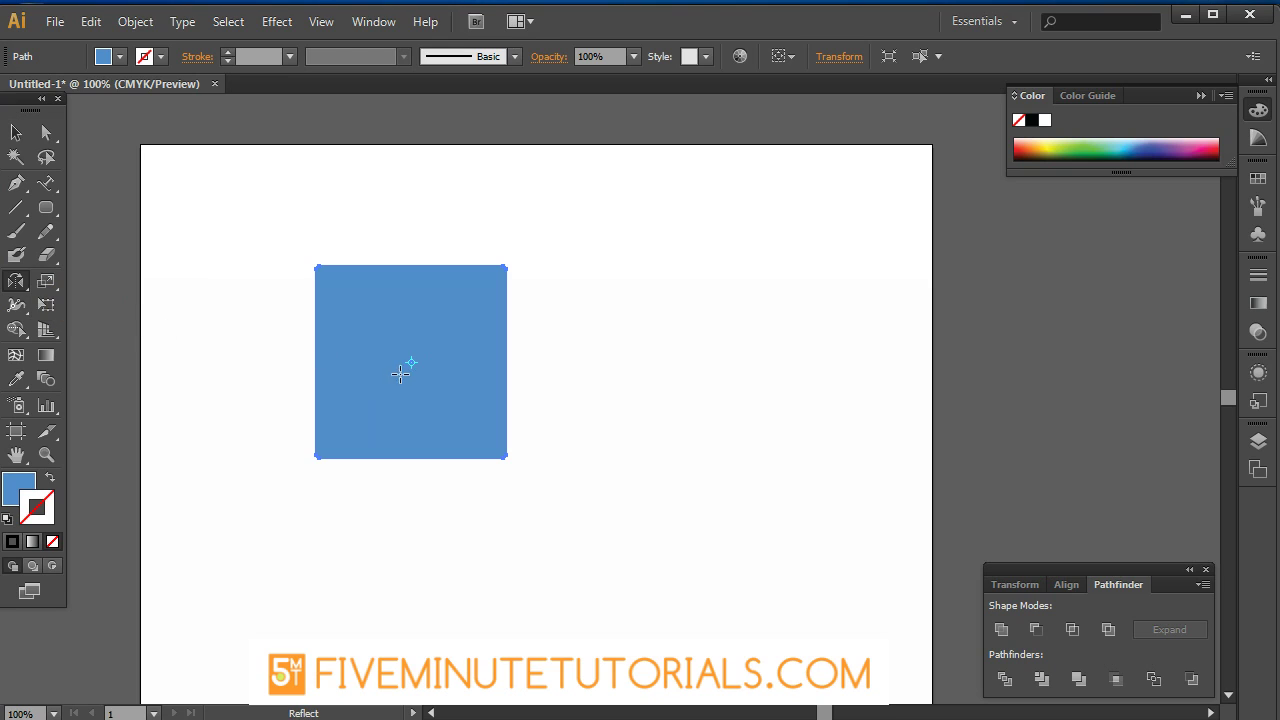
key("v")
left_click(383, 300)
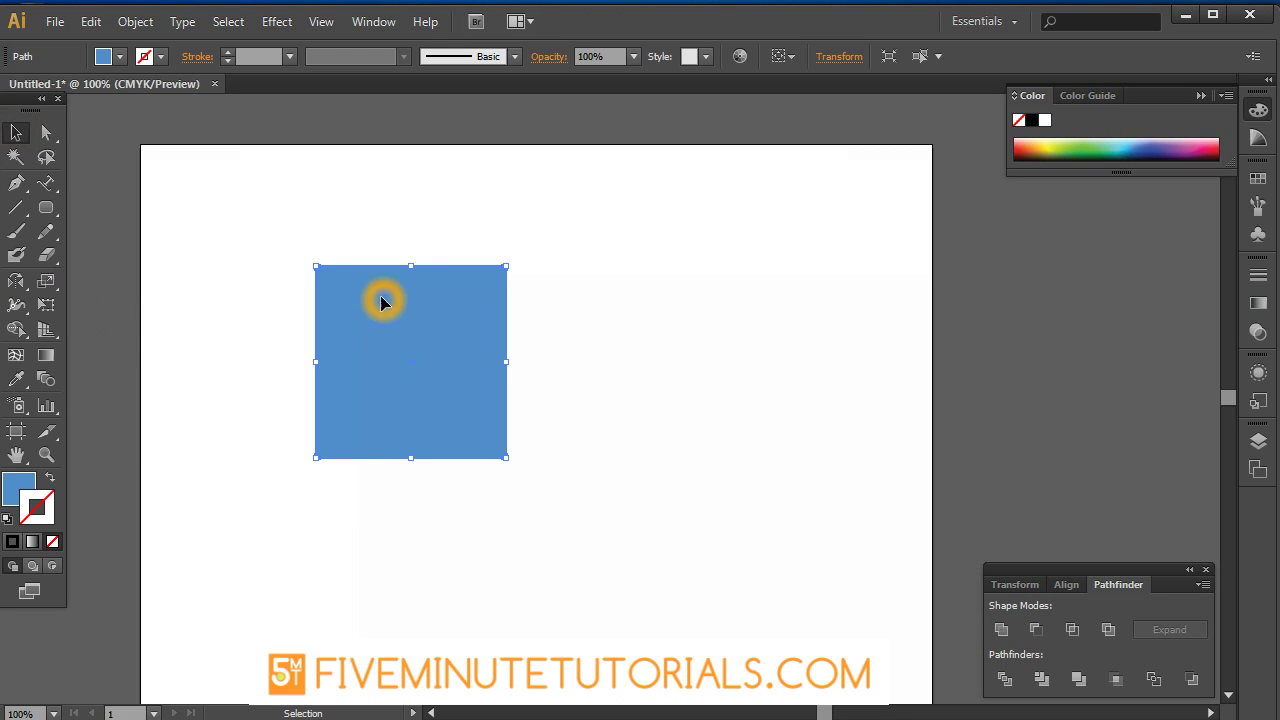
left_click(16, 281)
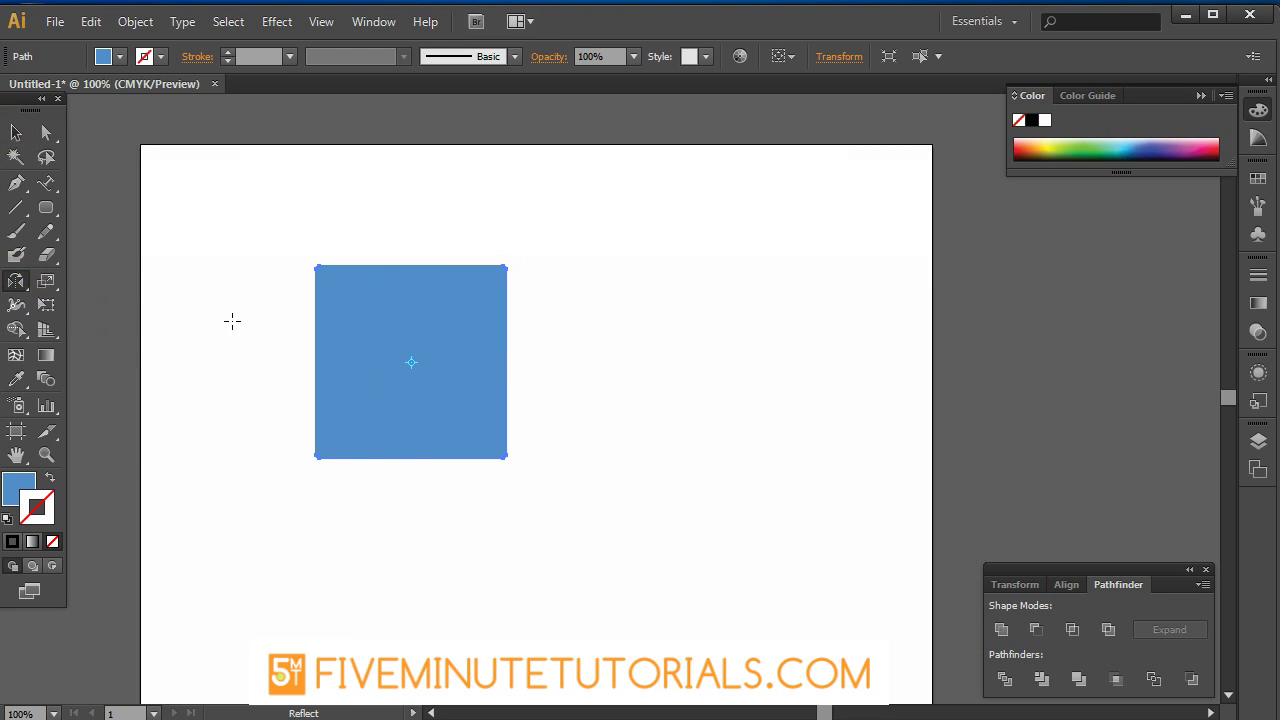
left_click(480, 417)
left_click(30, 310)
- Open the Reflect dialog (Vertical, 90°), toggle its preview, and cancel without reflecting
double_click(16, 281)
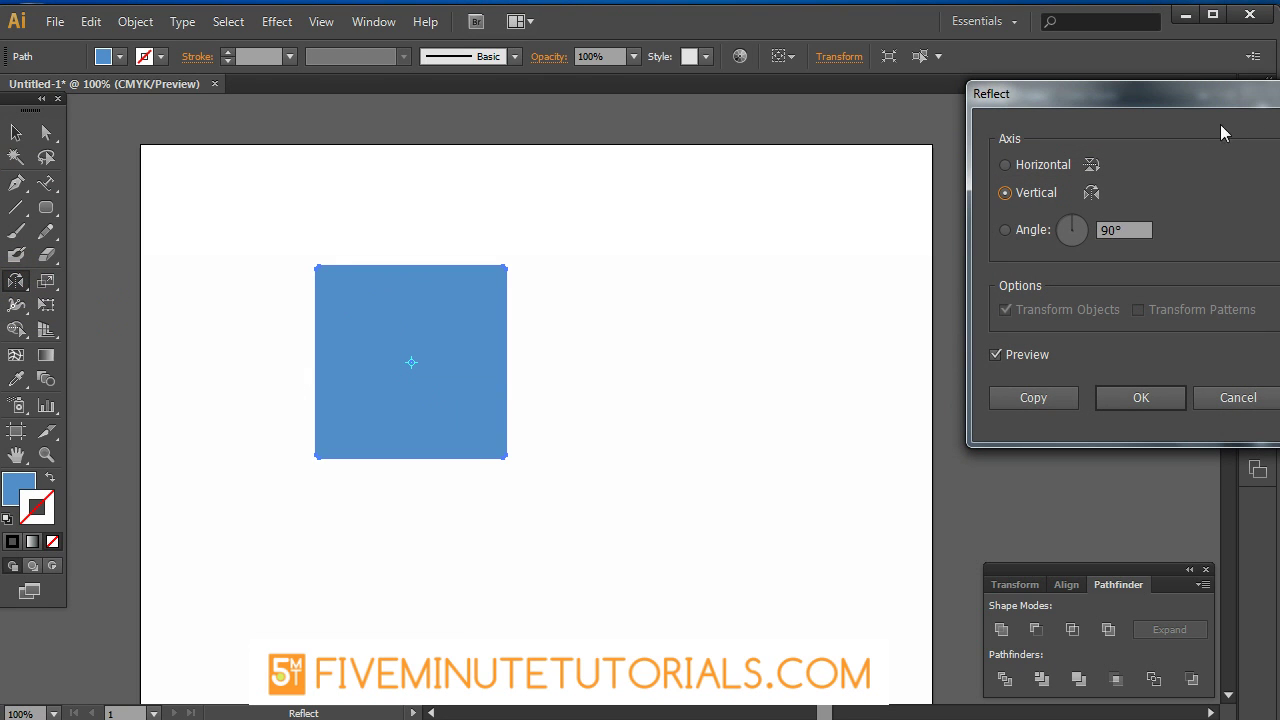
left_click_drag(1136, 96, 803, 168)
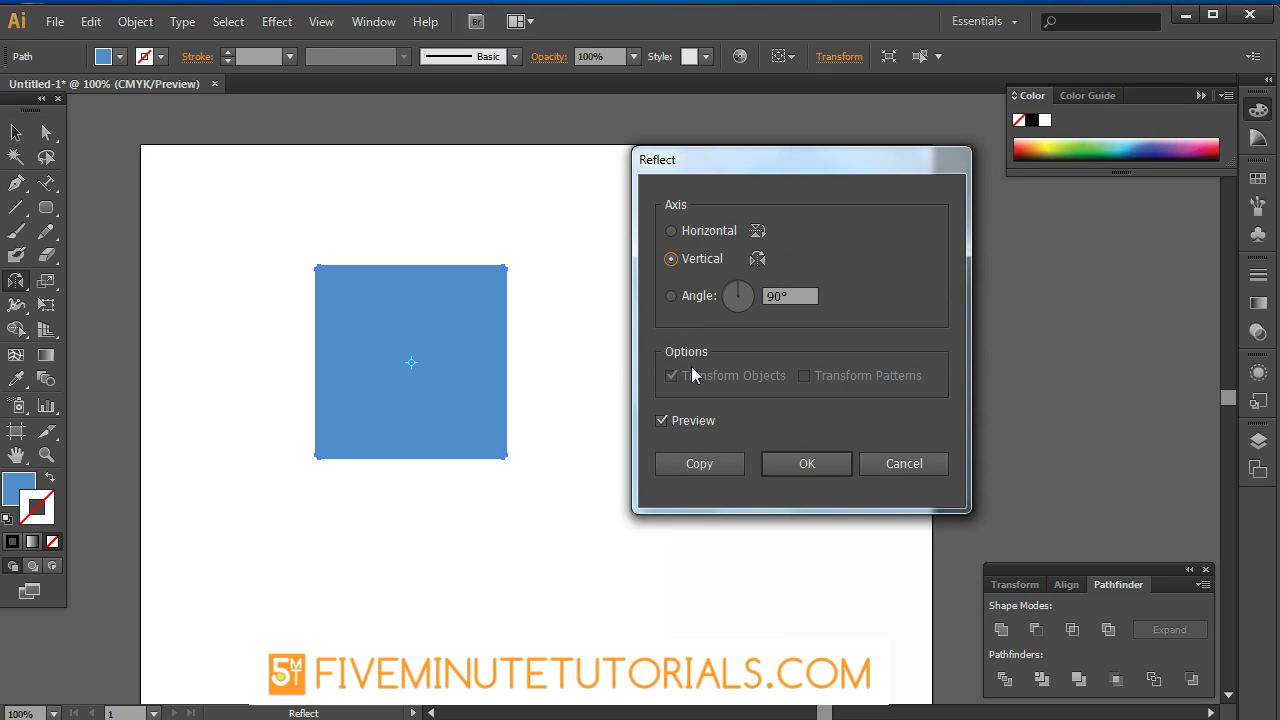
left_click(661, 421)
left_click(870, 462)
- Draw a rounded rectangle overlapping the square's top edge
left_click(38, 136)
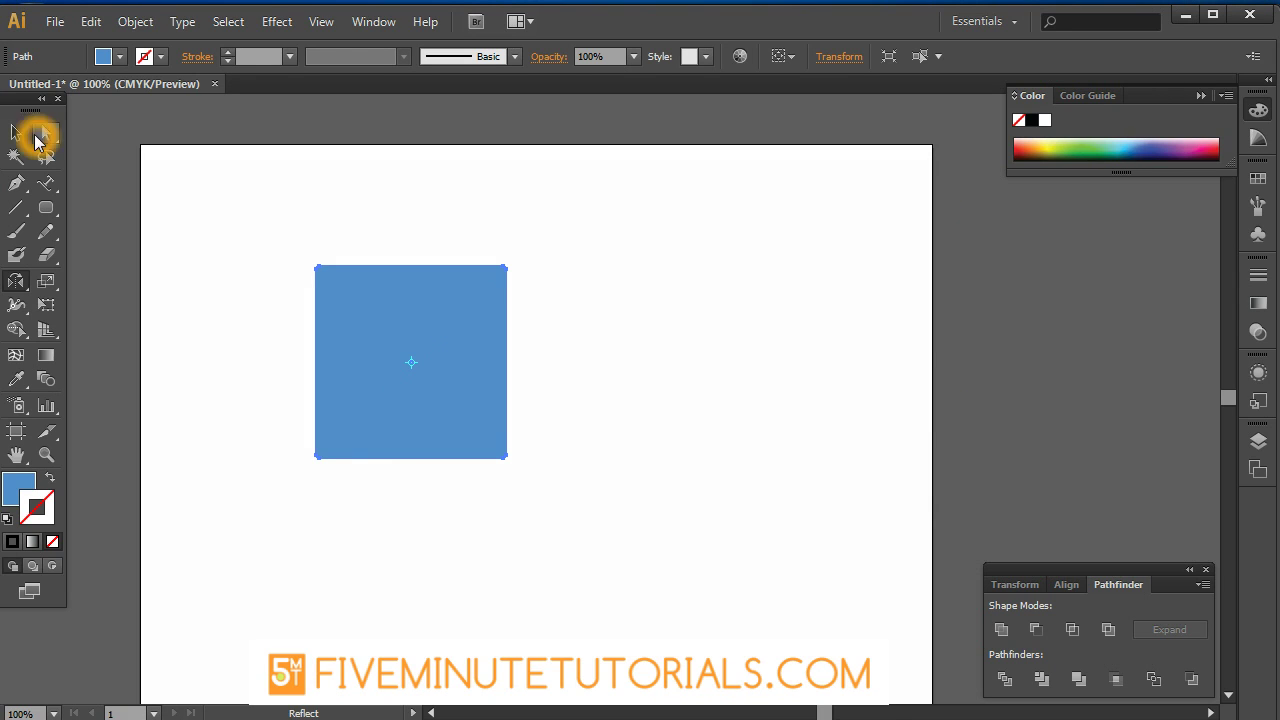
left_click(46, 207)
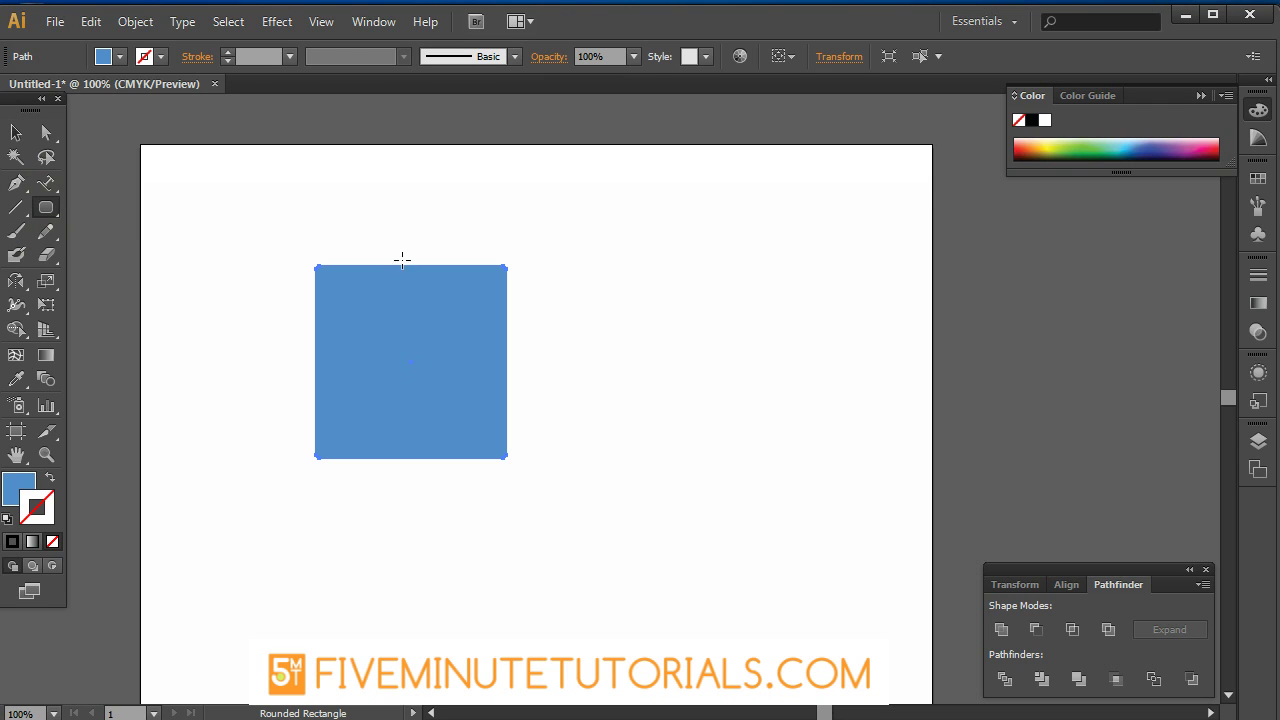
left_click_drag(379, 238, 485, 344)
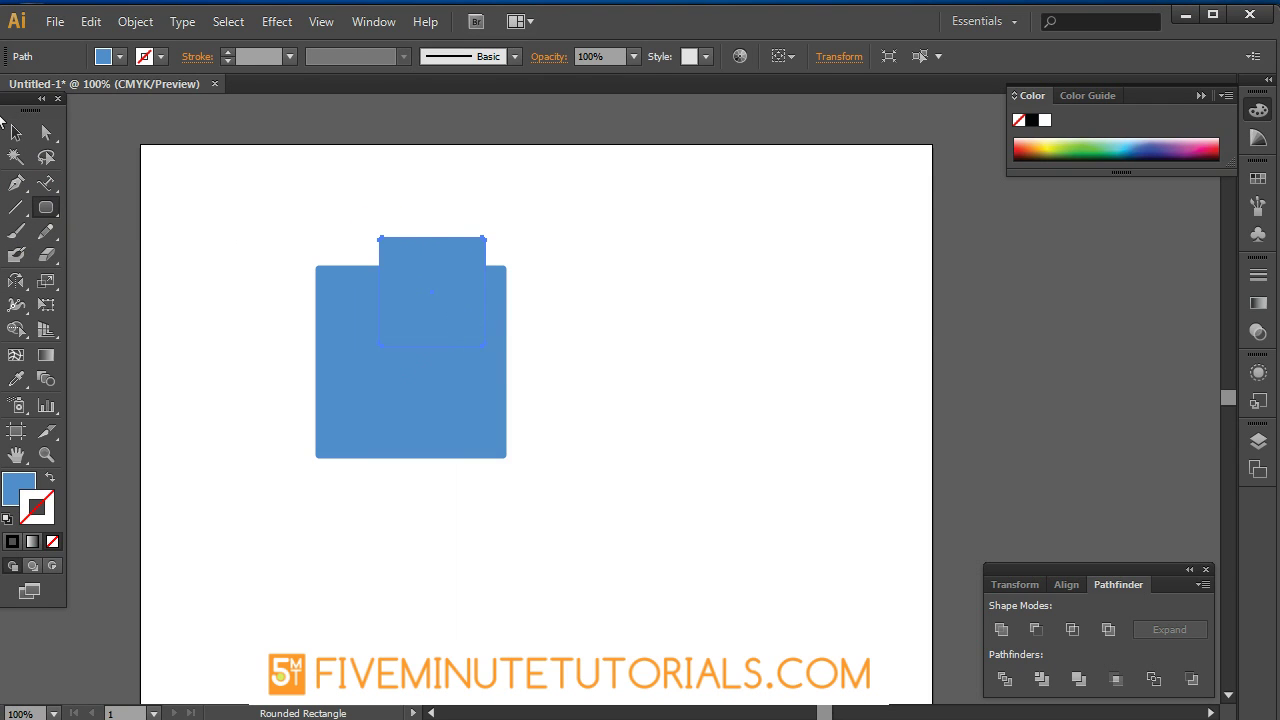
- Select both shapes and subtract the rounded rectangle using Pathfinder Minus Front
left_click(16, 131)
left_click_drag(537, 249, 380, 394)
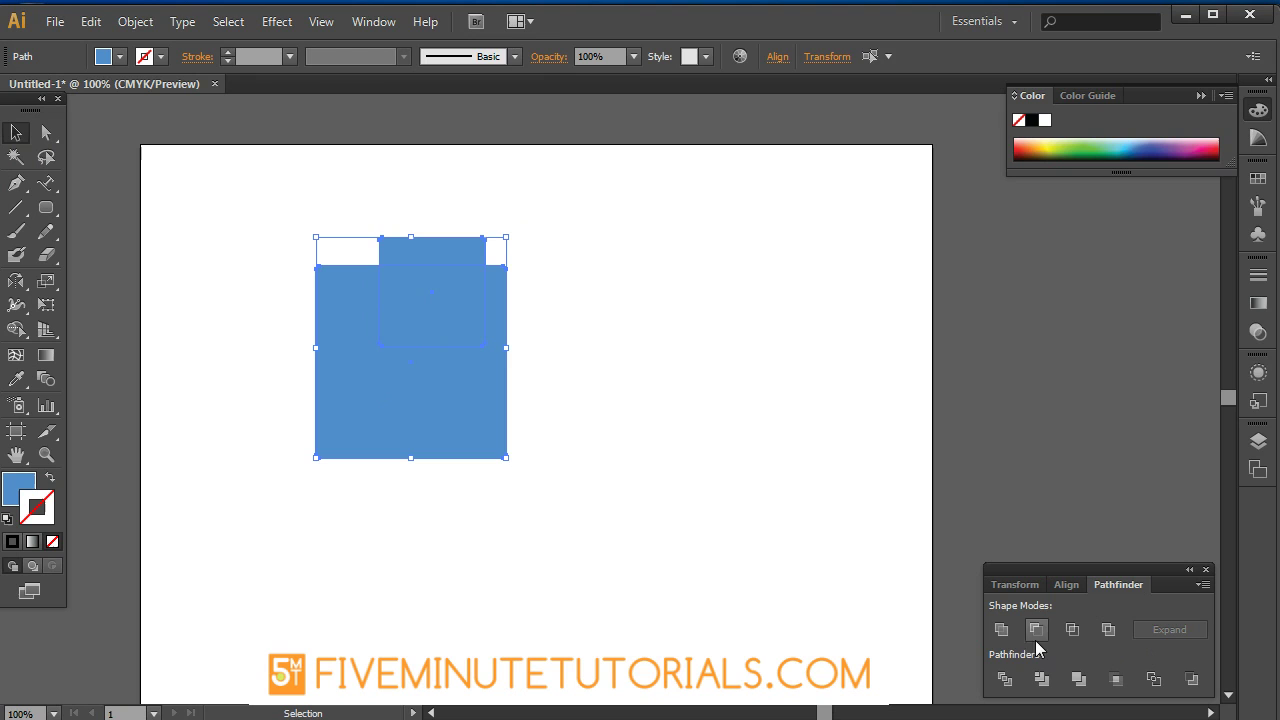
left_click(1036, 629)
left_click(787, 498)
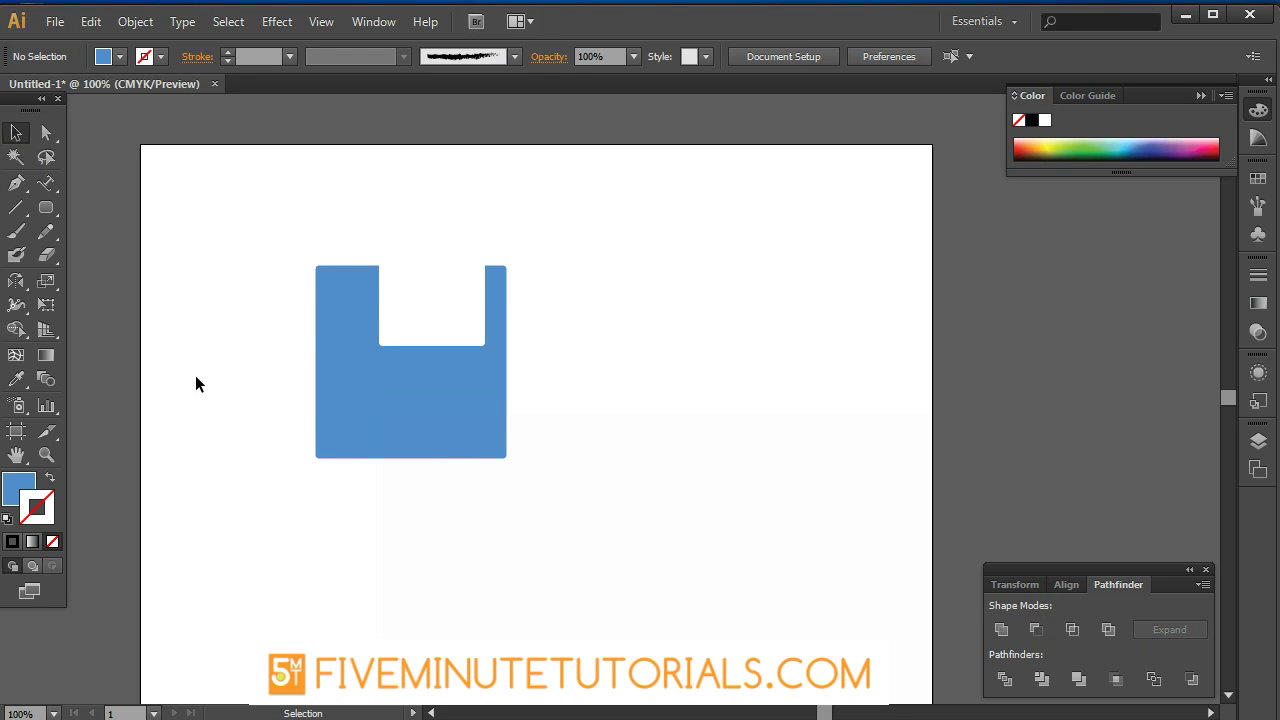
double_click(16, 280)
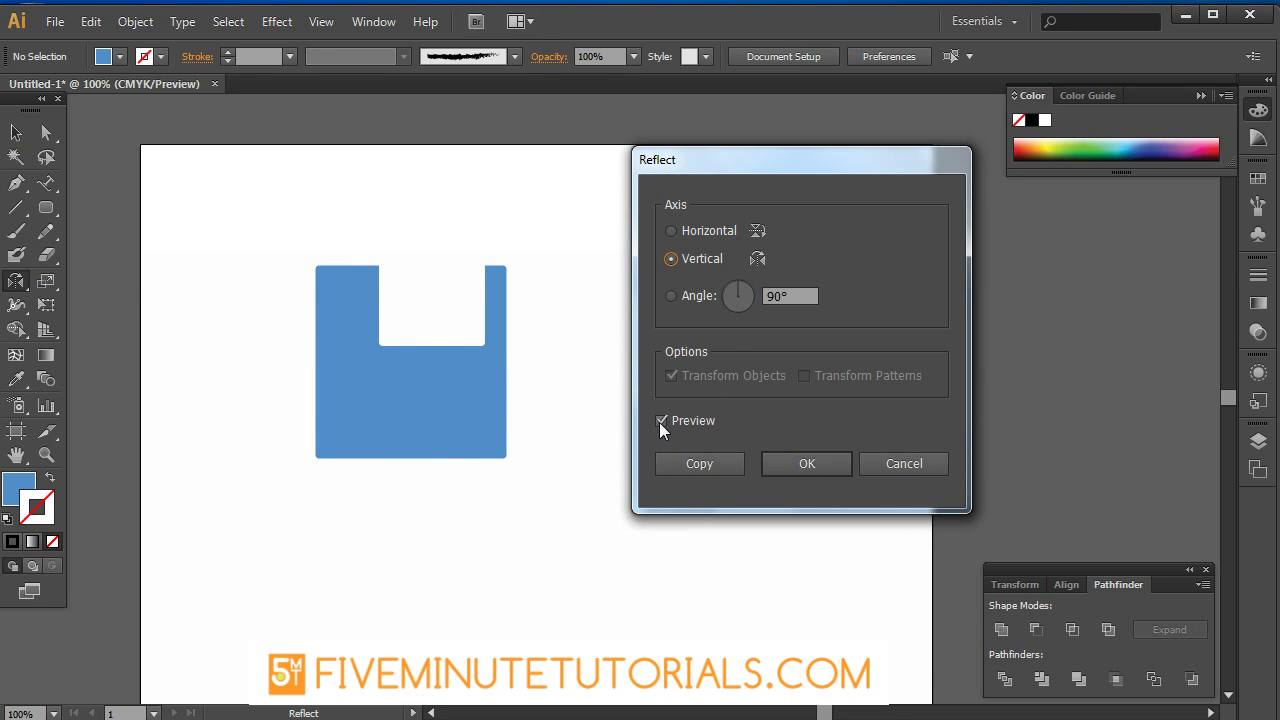
left_click(661, 421)
left_click(912, 466)
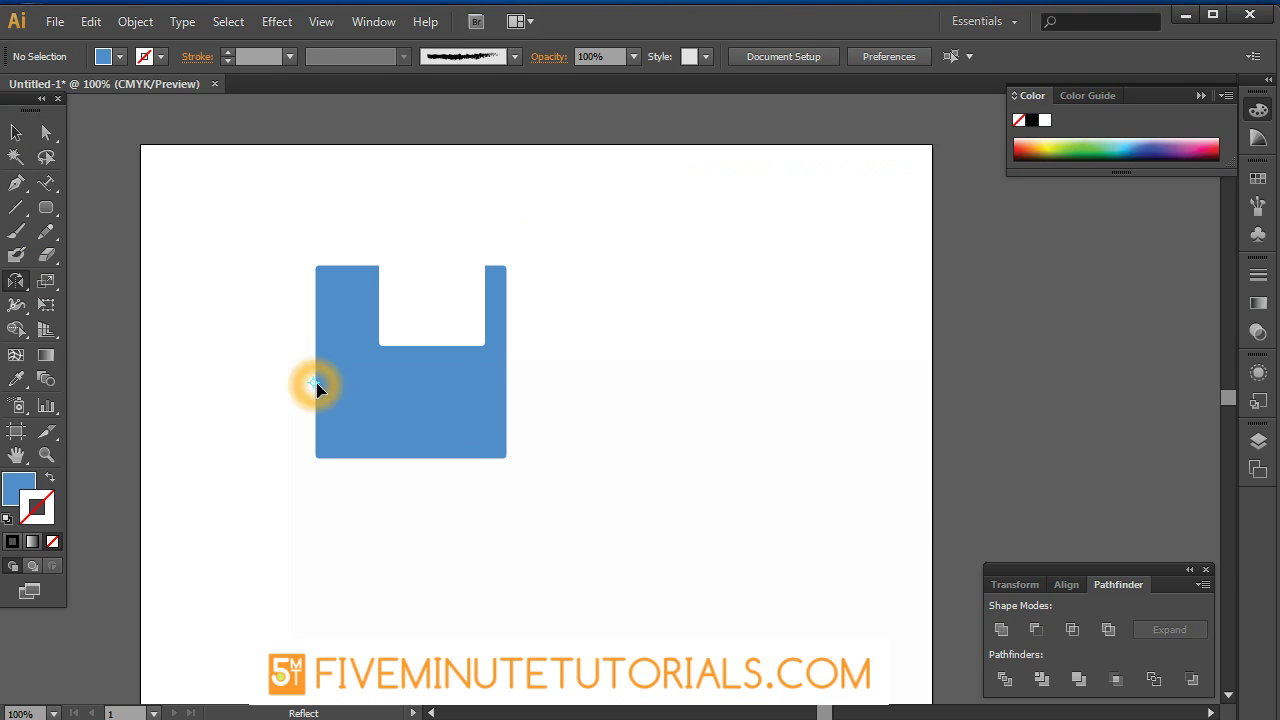
left_click(16, 132)
left_click(374, 422)
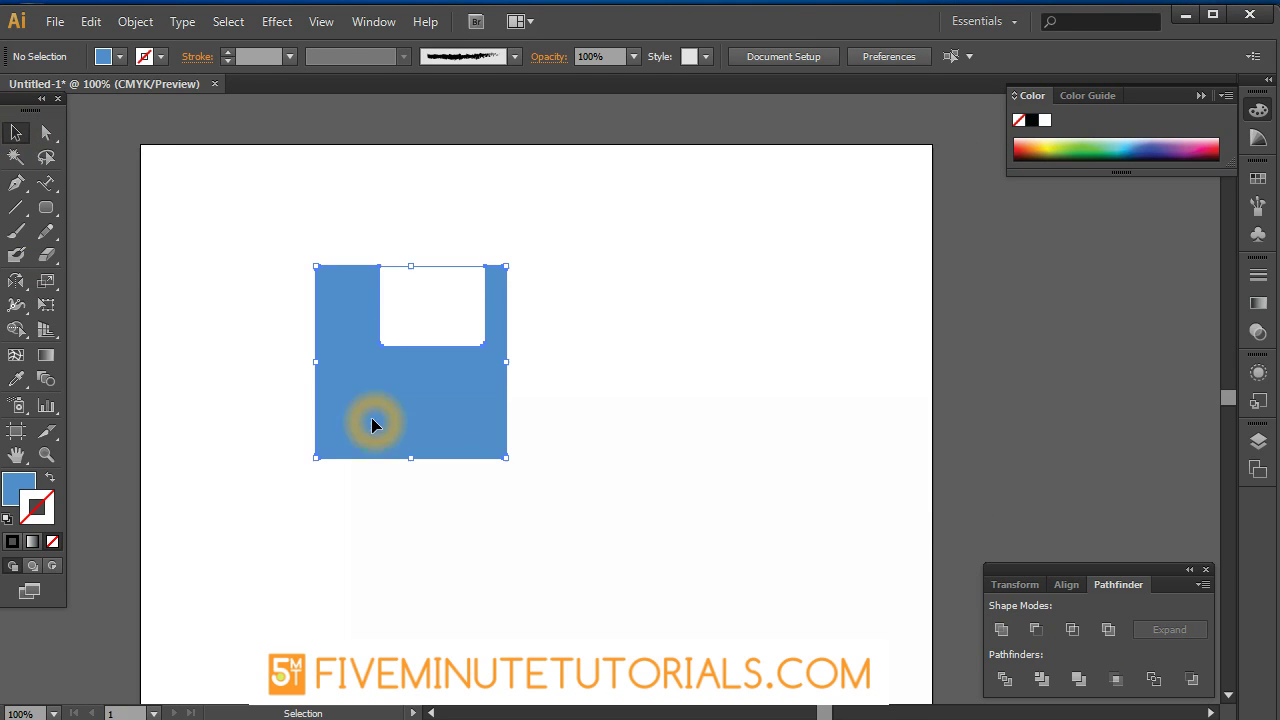
double_click(21, 284)
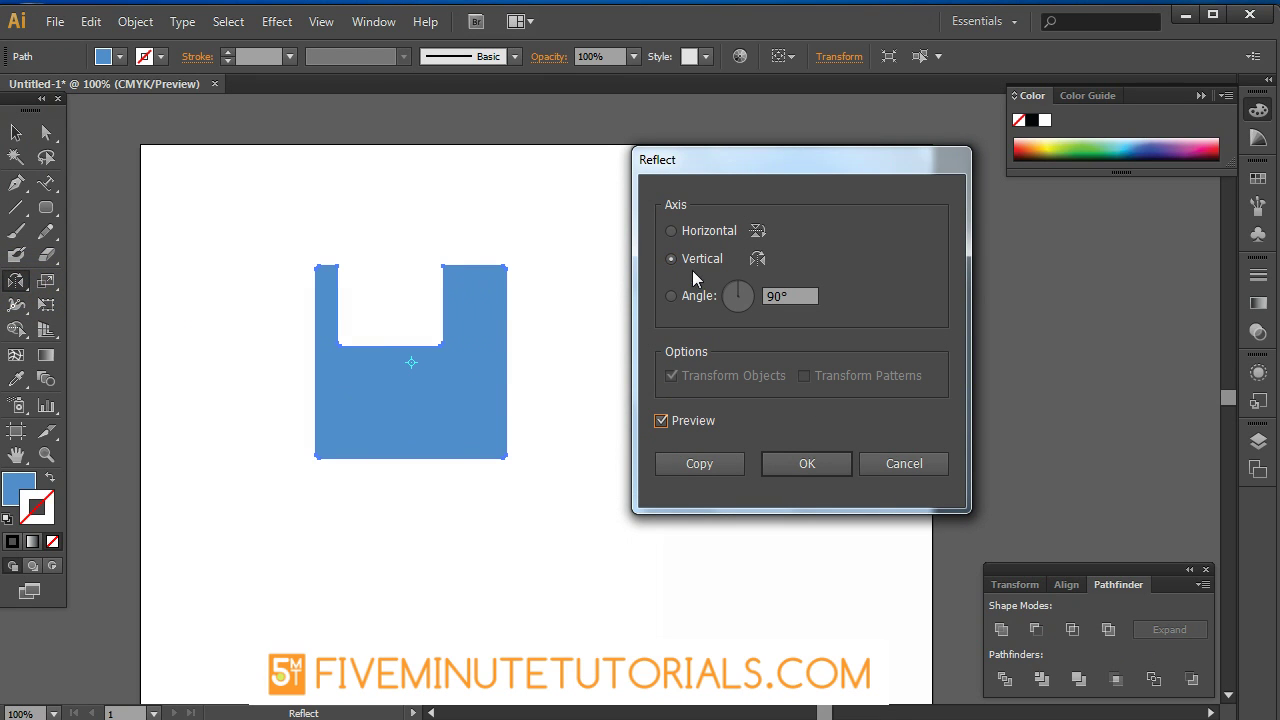
left_click(661, 421)
left_click(661, 421)
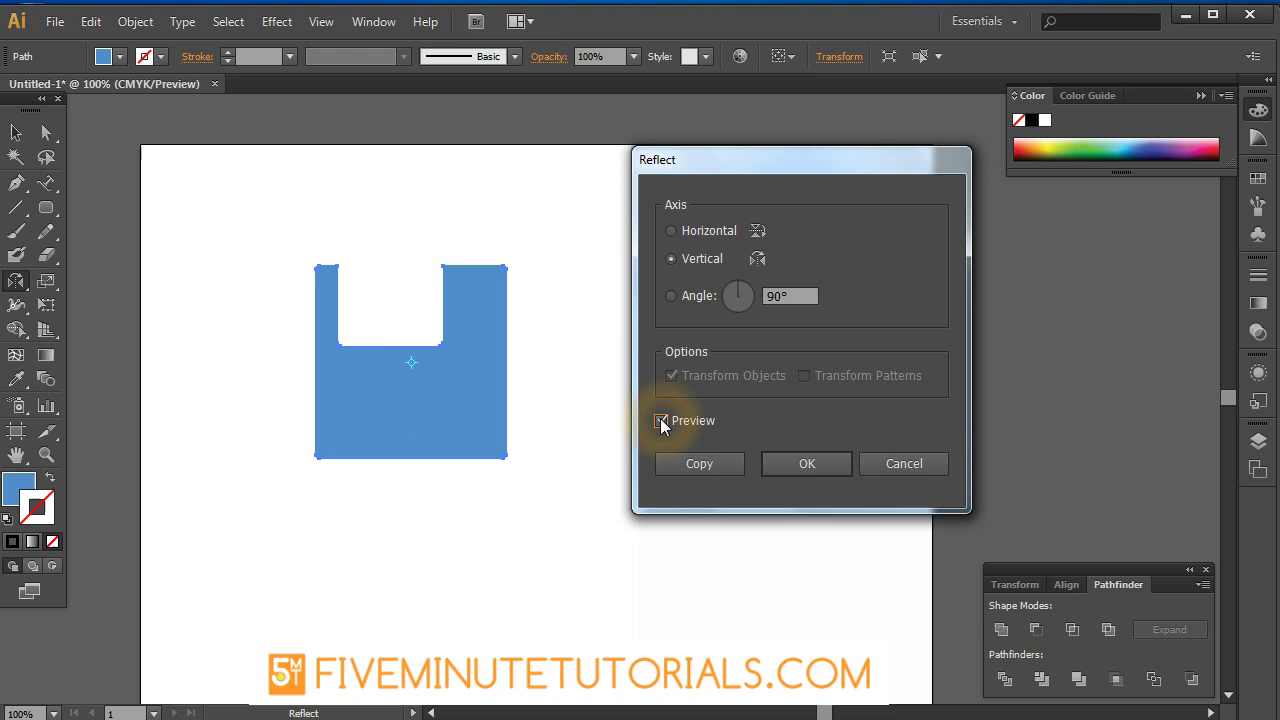
left_click(661, 421)
left_click(672, 231)
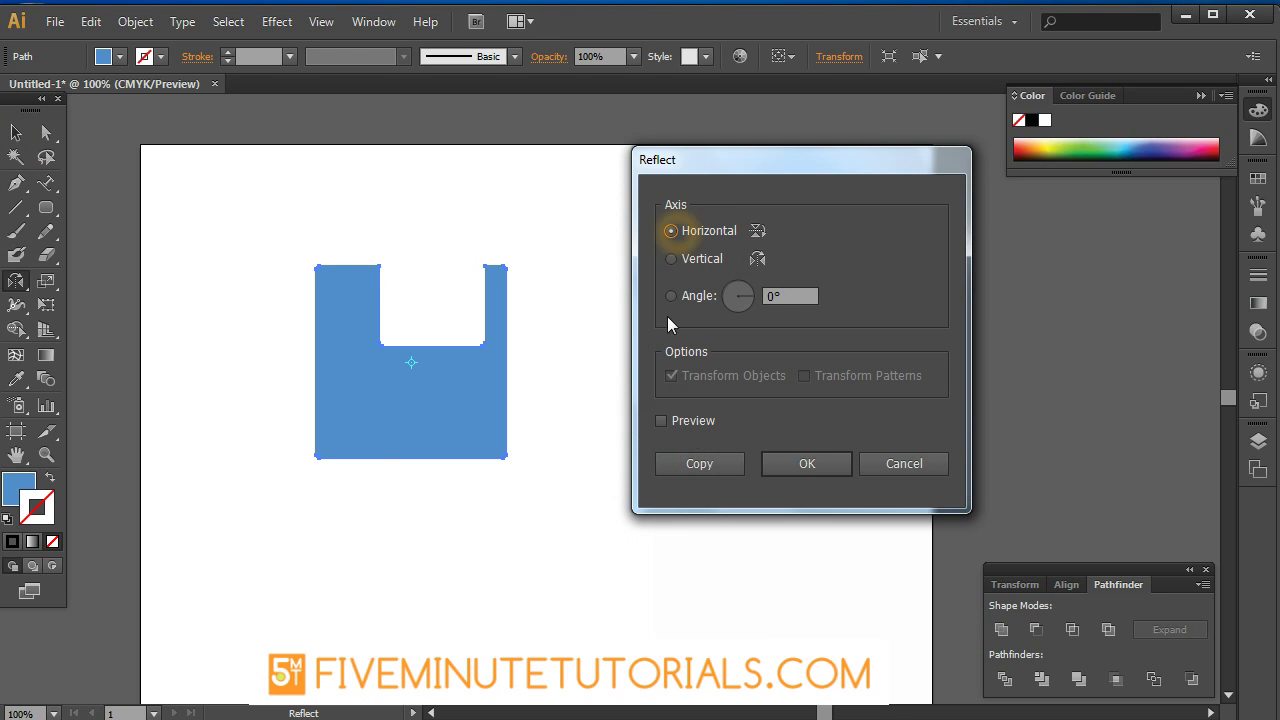
left_click(665, 420)
left_click(665, 420)
left_click(661, 421)
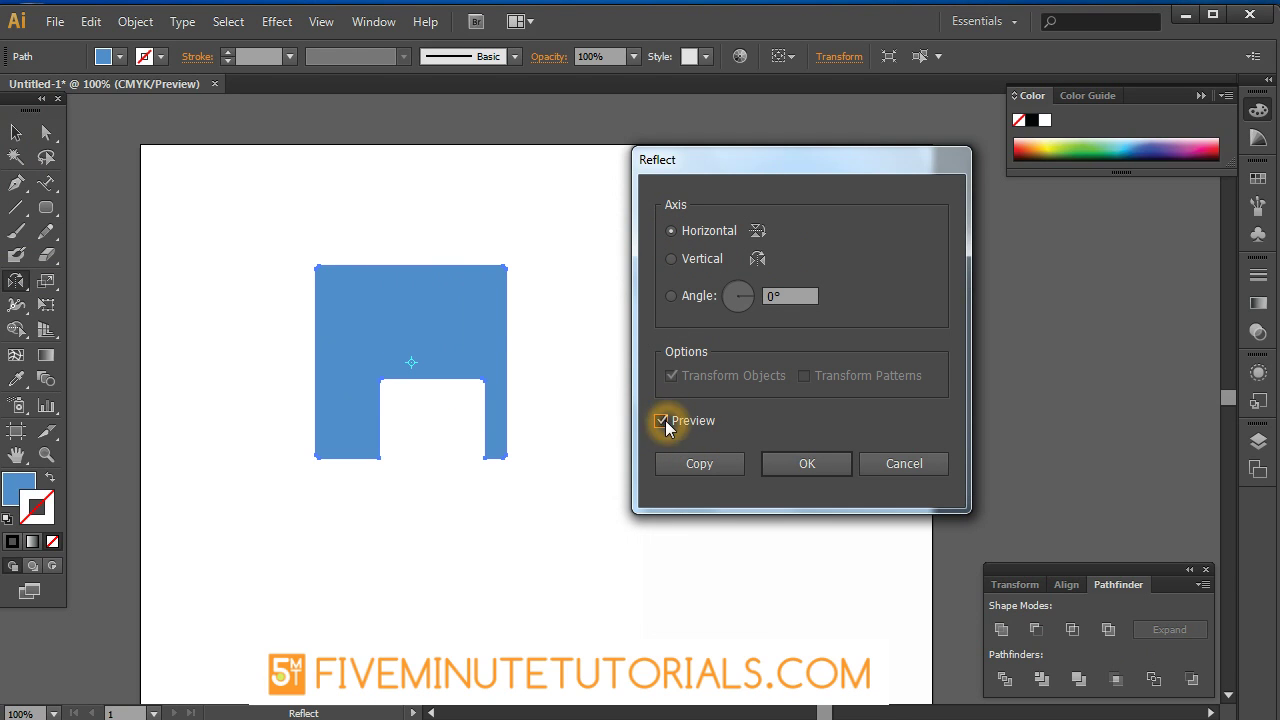
left_click(661, 421)
left_click(768, 295)
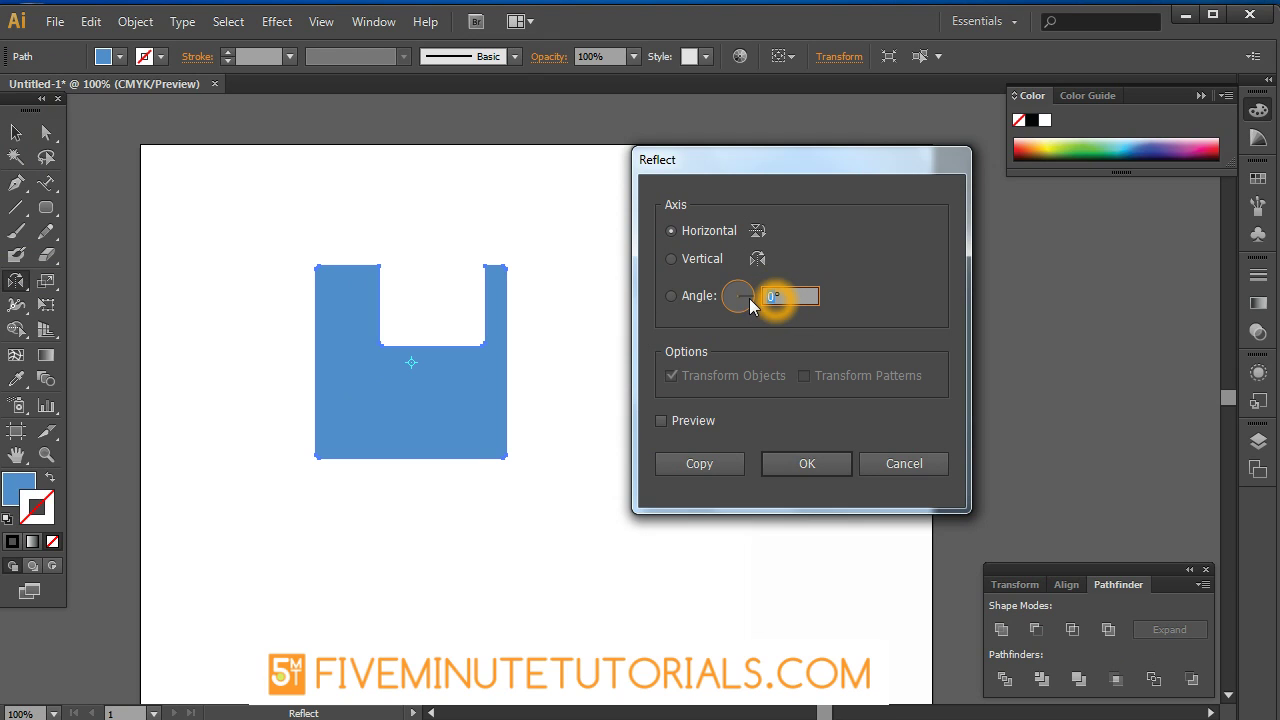
type("33")
left_click(661, 421)
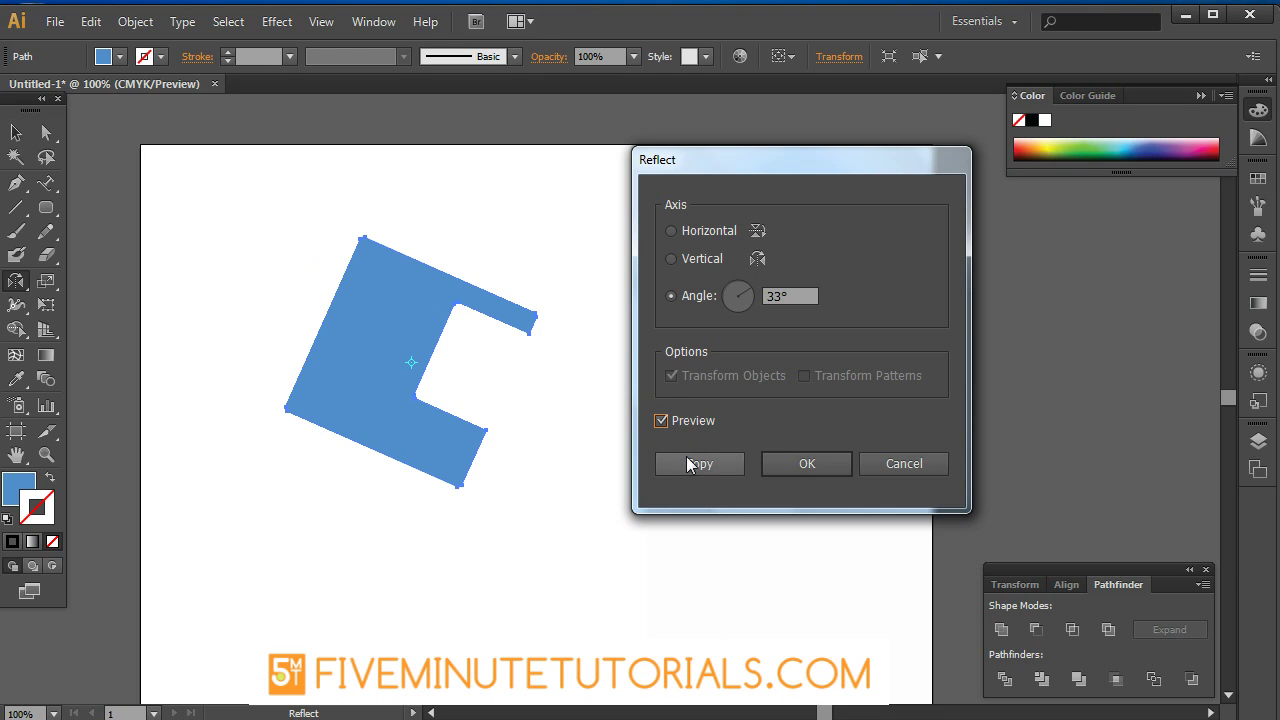
left_click(697, 463)
left_click(15, 132)
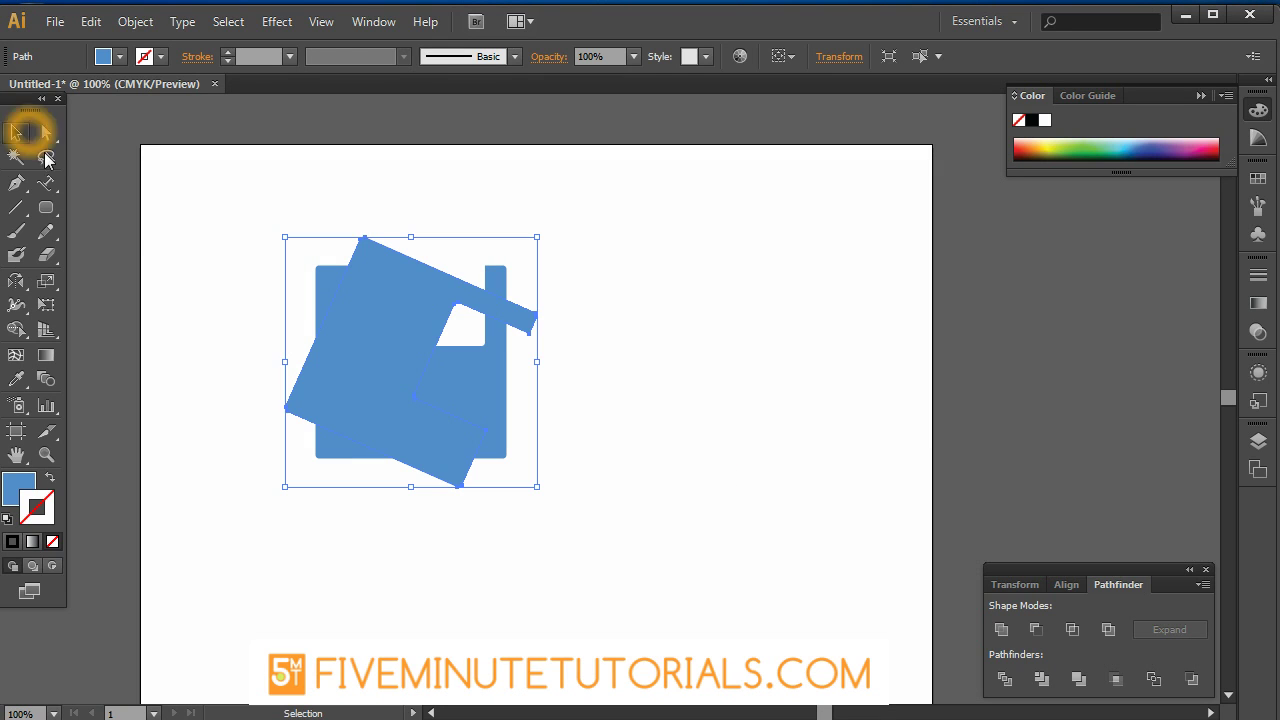
left_click_drag(376, 343, 636, 374)
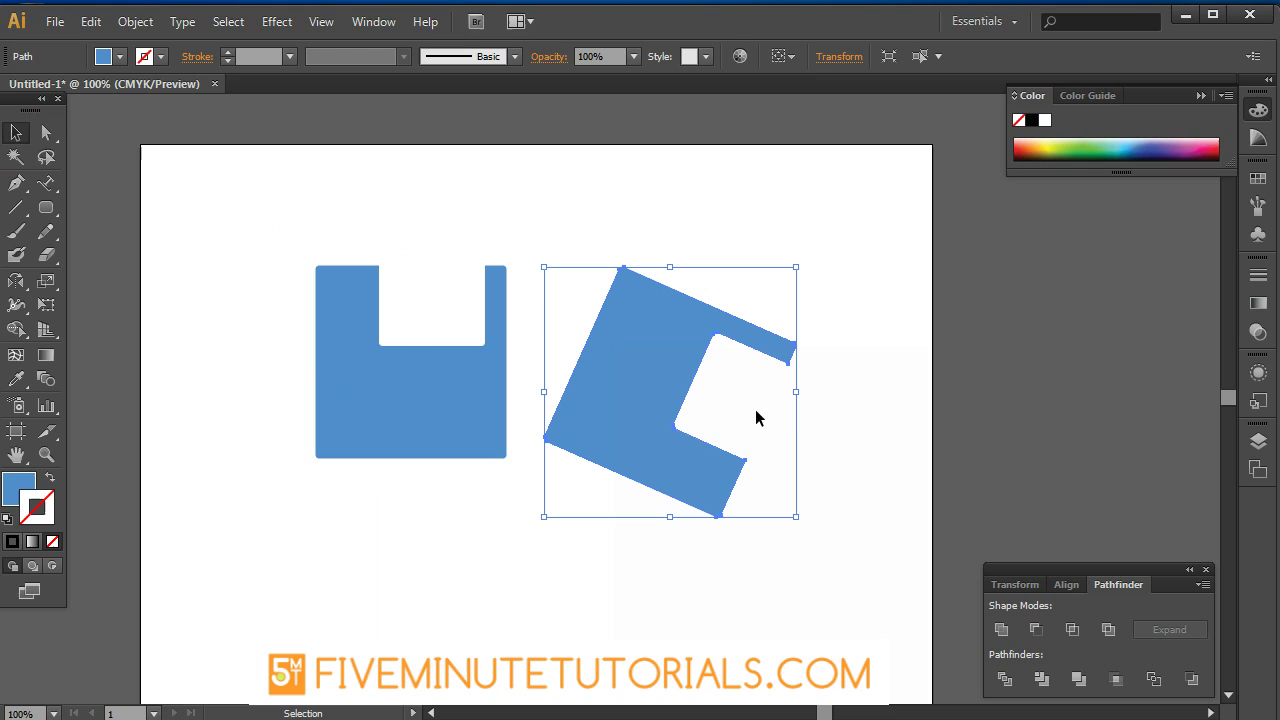
left_click(797, 435)
key("Delete")
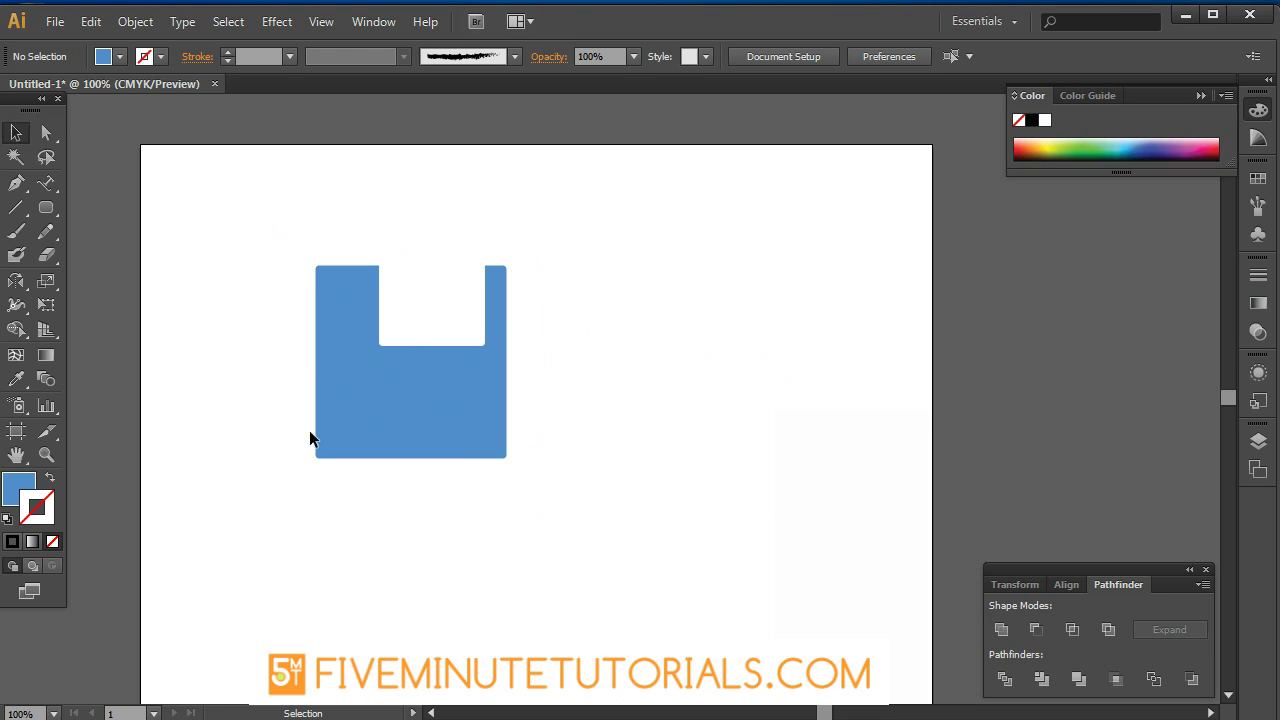
- With the Shear tool, select the notched shape and drag its bottom edge to slant it right
left_click(52, 285)
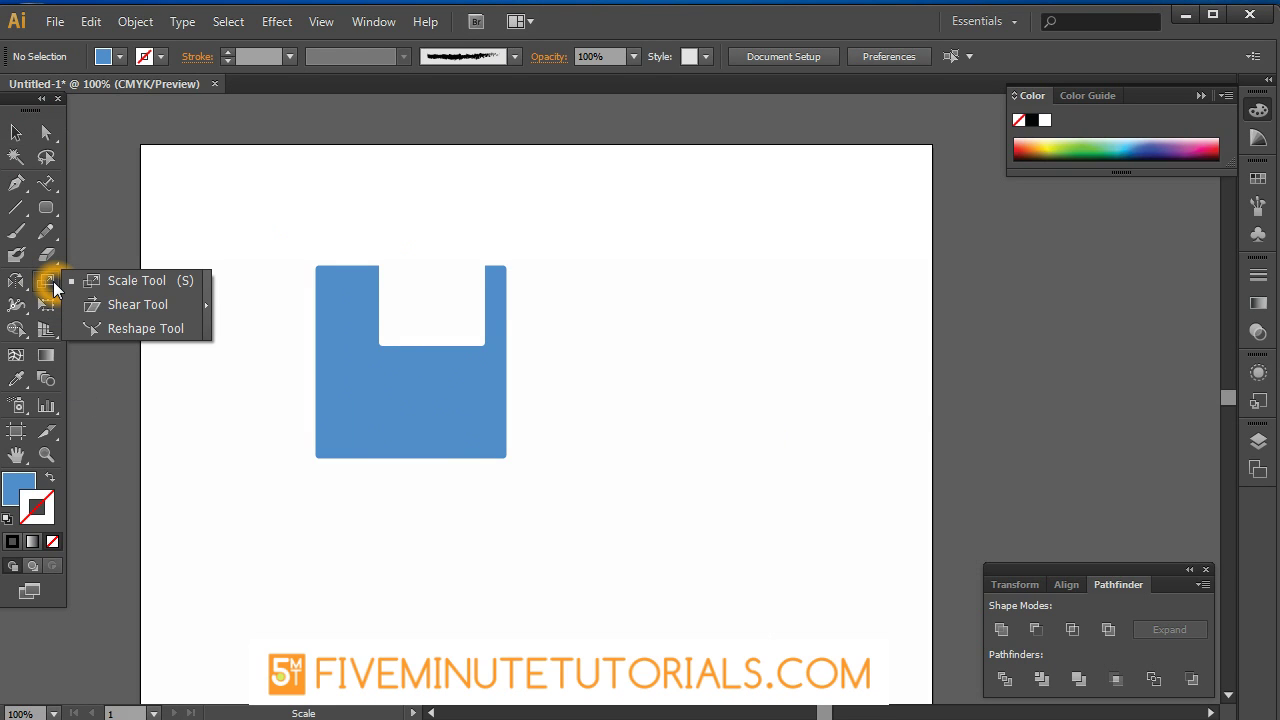
left_click_drag(53, 287, 105, 305)
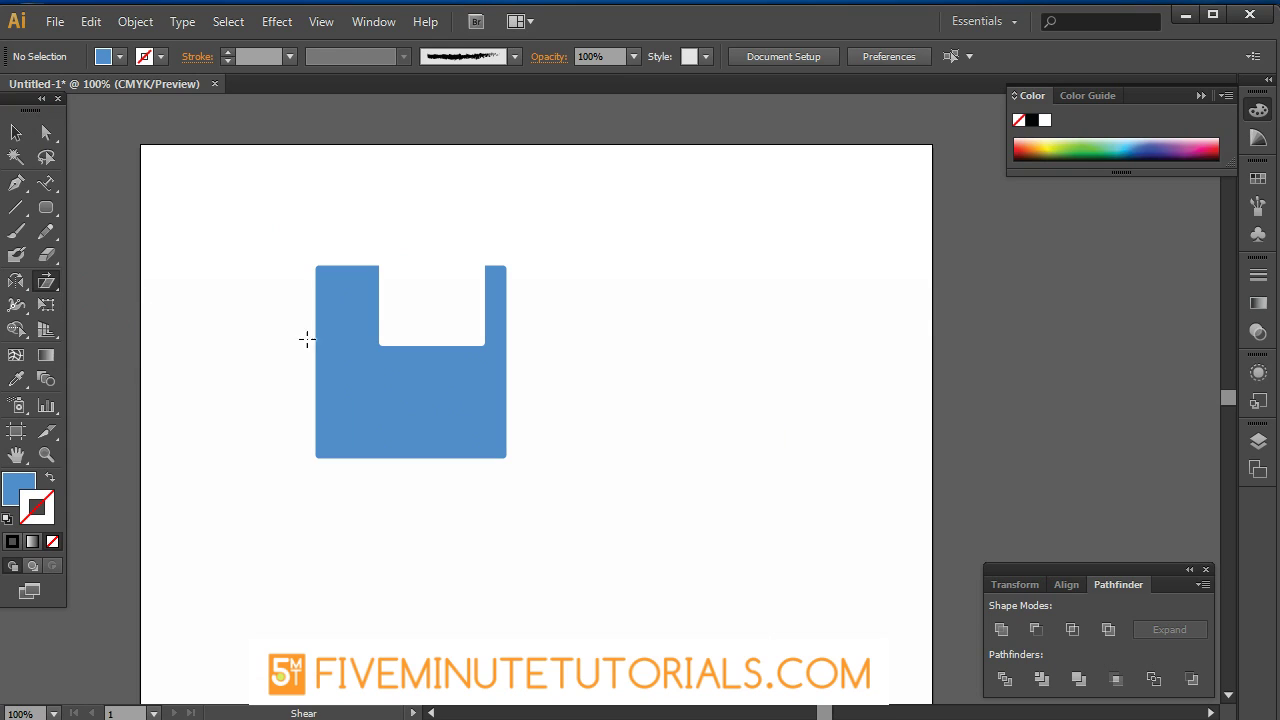
left_click(386, 422)
left_click(15, 132)
left_click(408, 410)
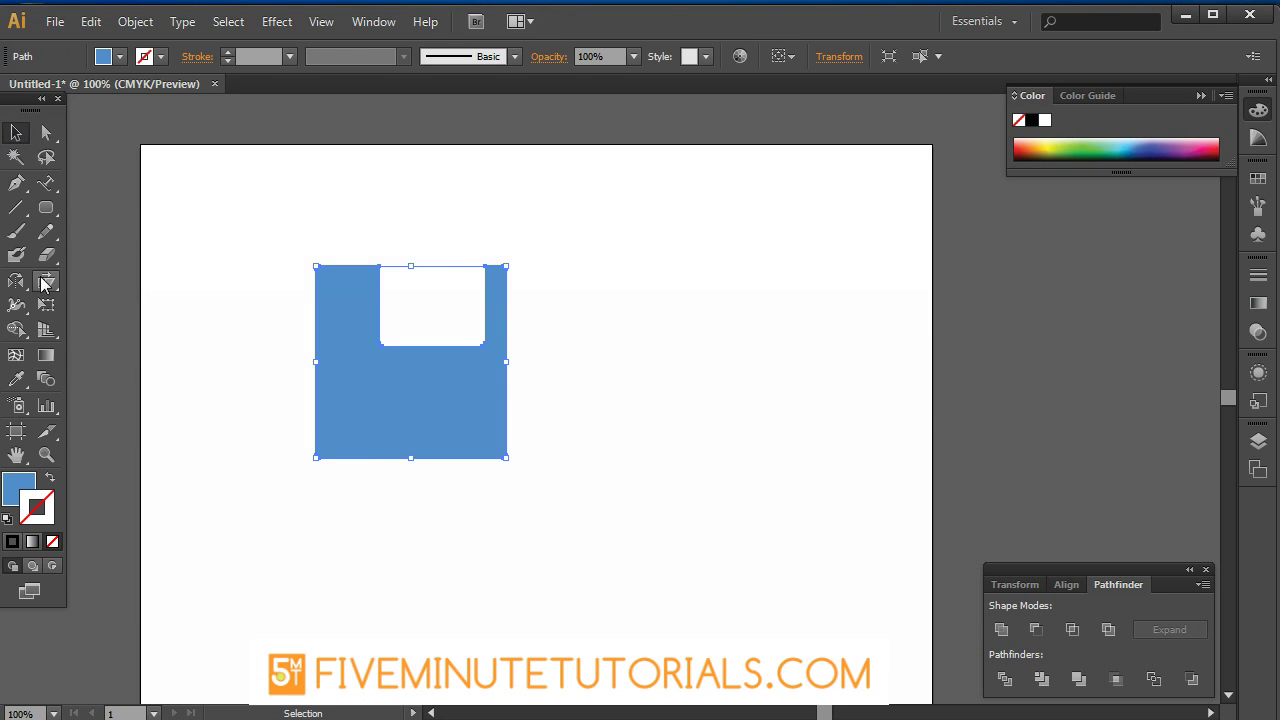
left_click(44, 284)
left_click_drag(437, 463, 413, 463)
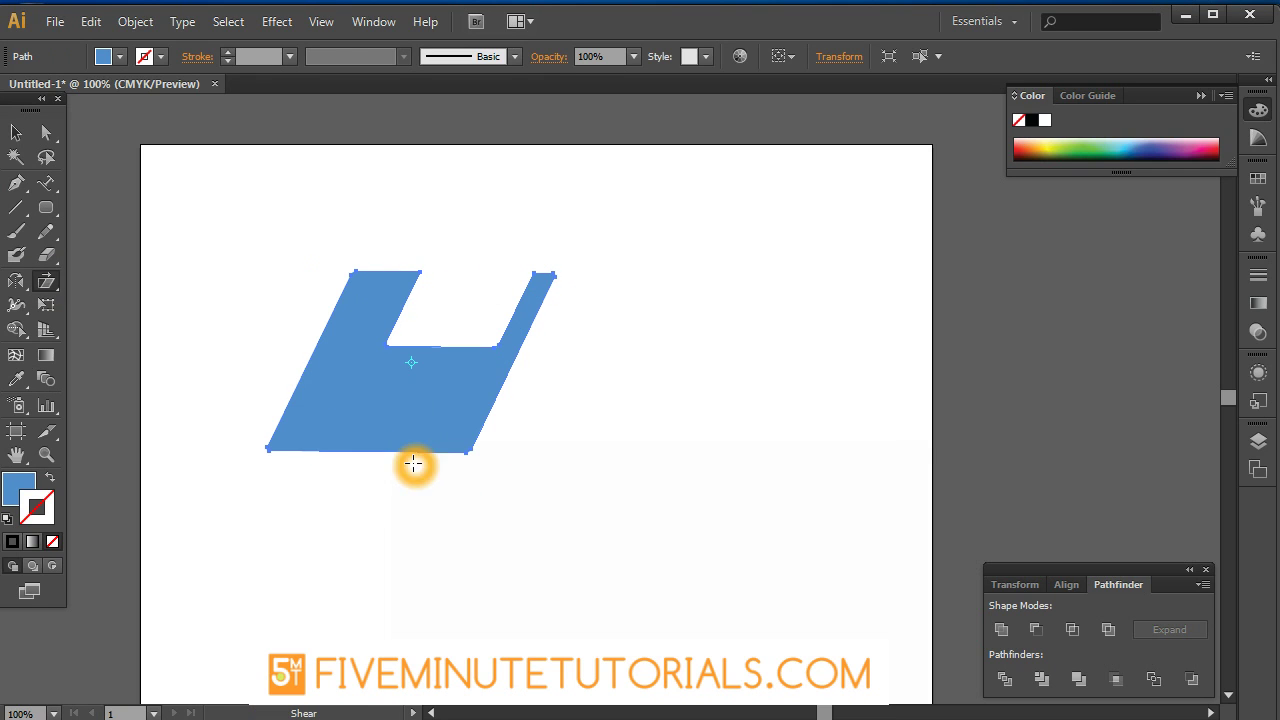
- Open the Shear dialog, toggle its preview, and cancel without changes
double_click(46, 281)
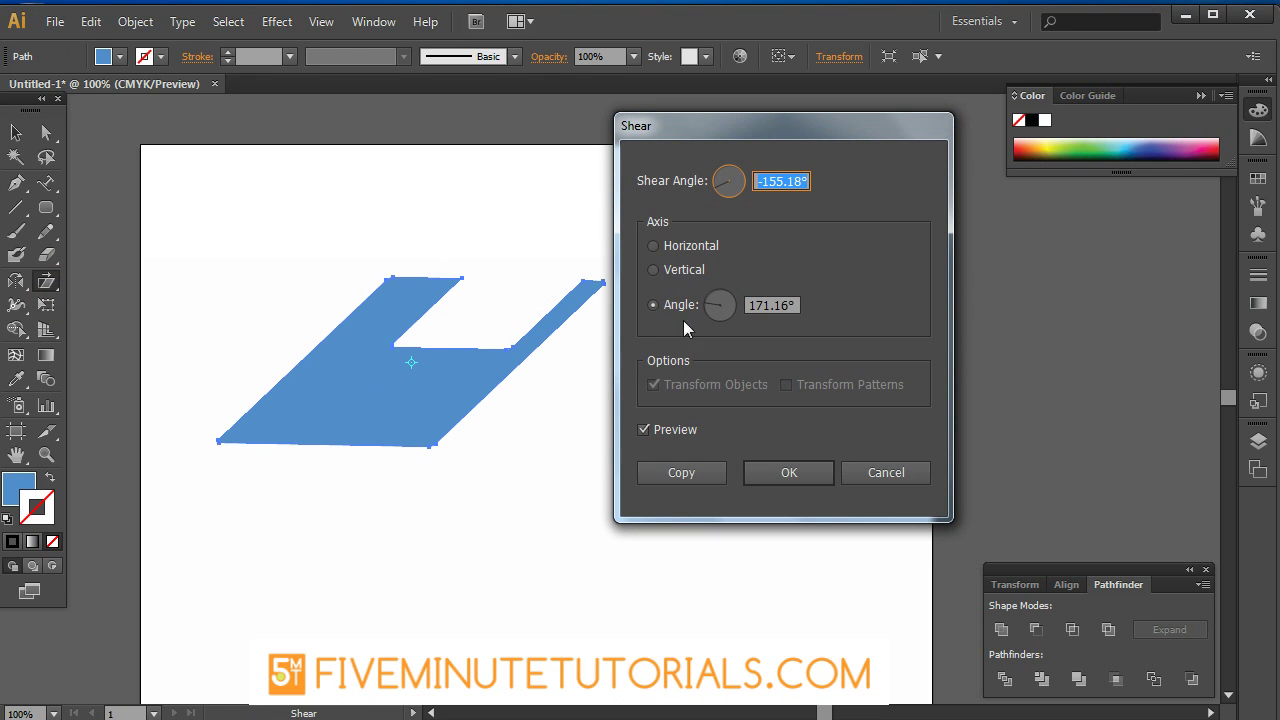
left_click(644, 430)
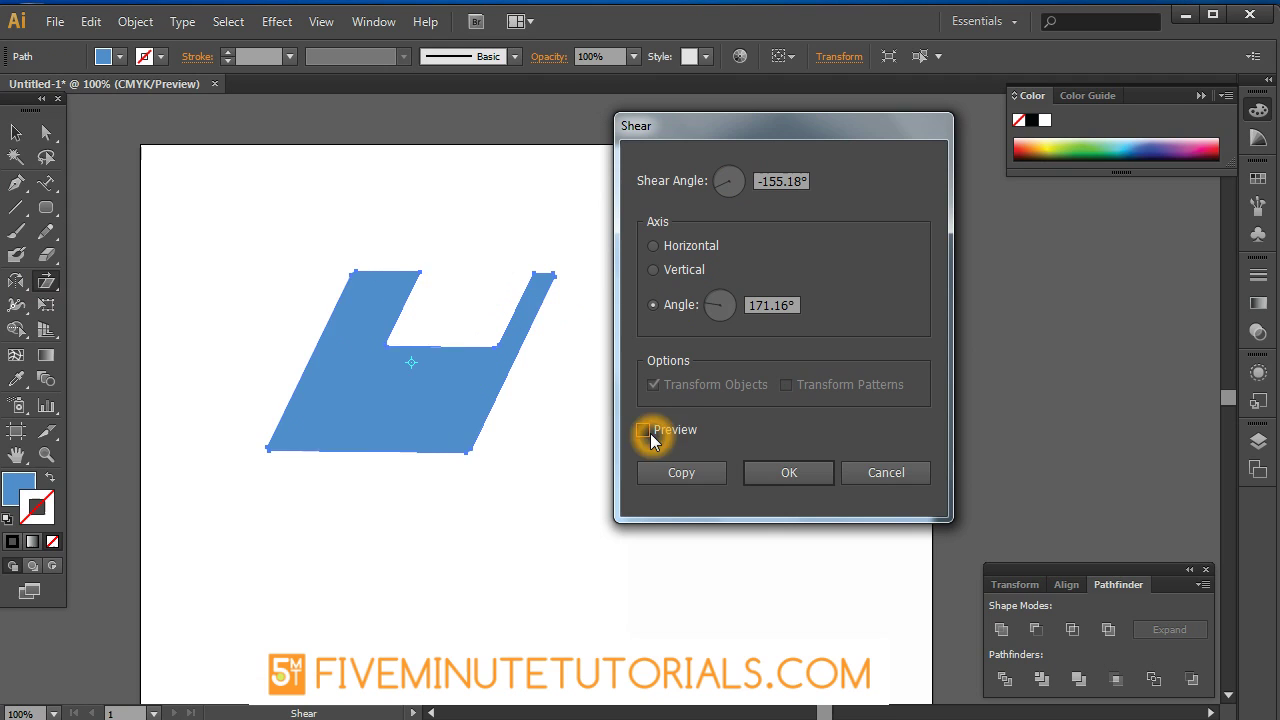
left_click(646, 432)
left_click(646, 432)
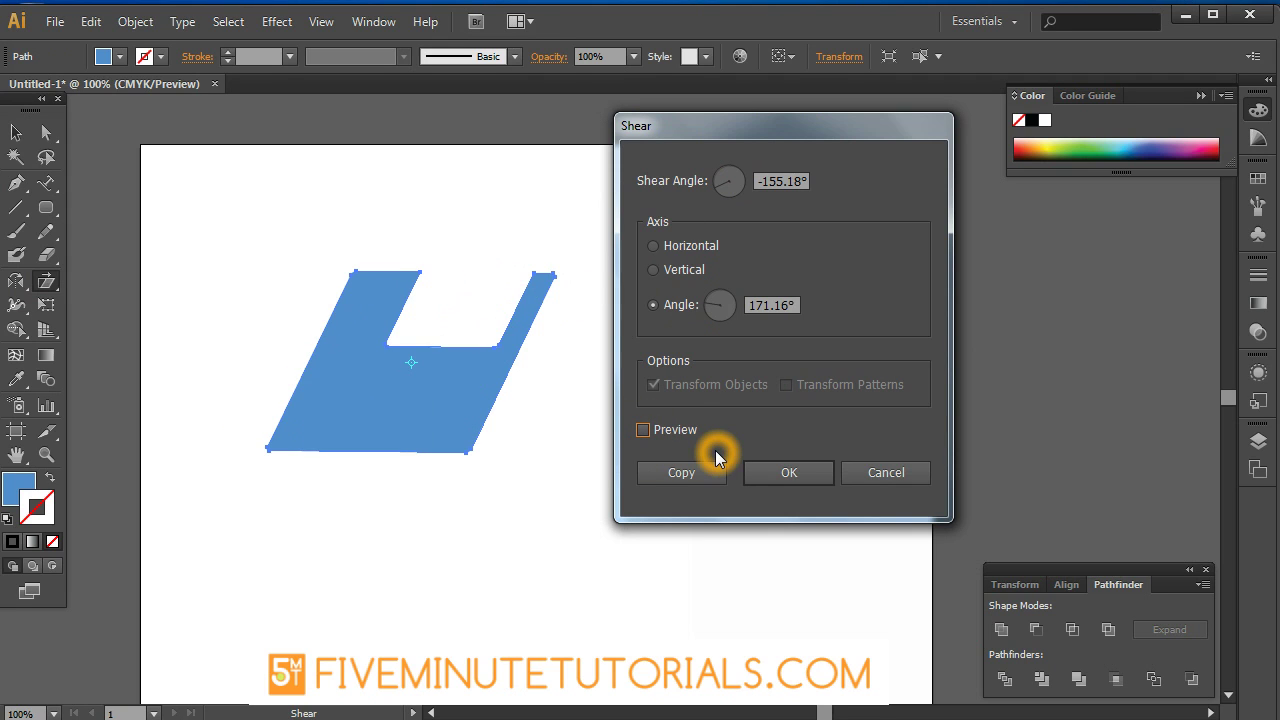
left_click(886, 472)
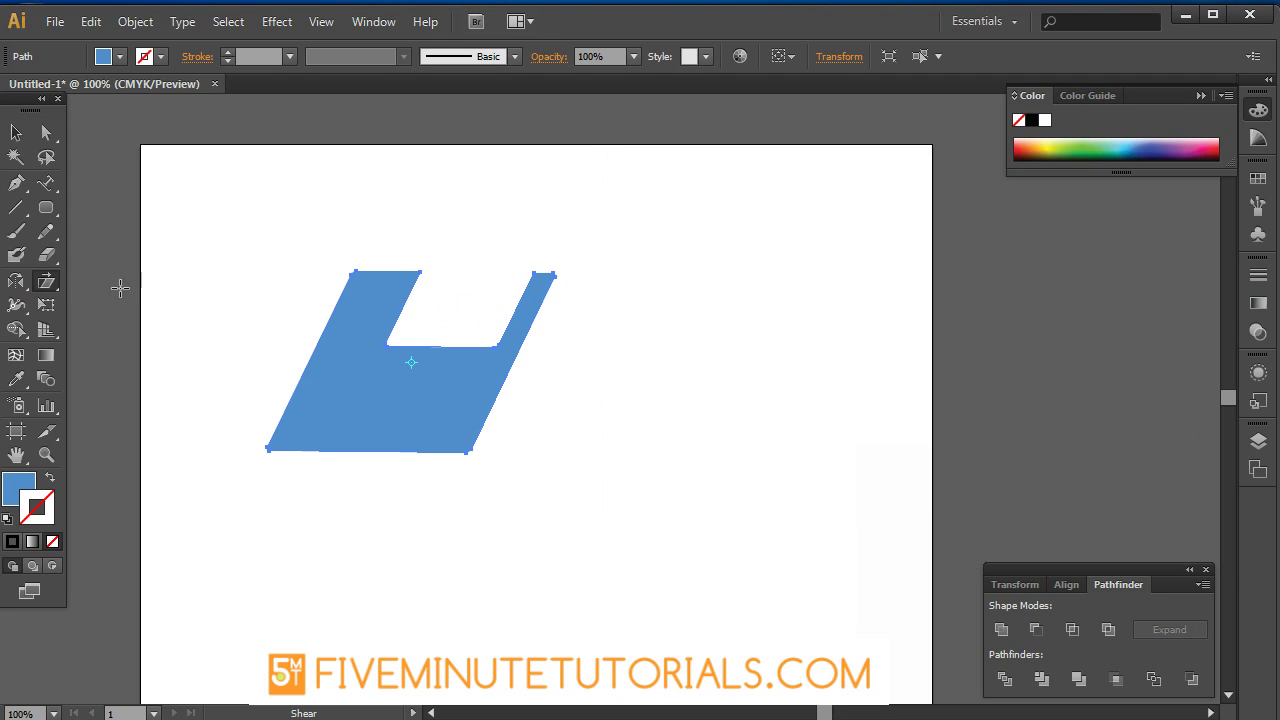
left_click(17, 288)
left_click_drag(17, 288, 51, 288)
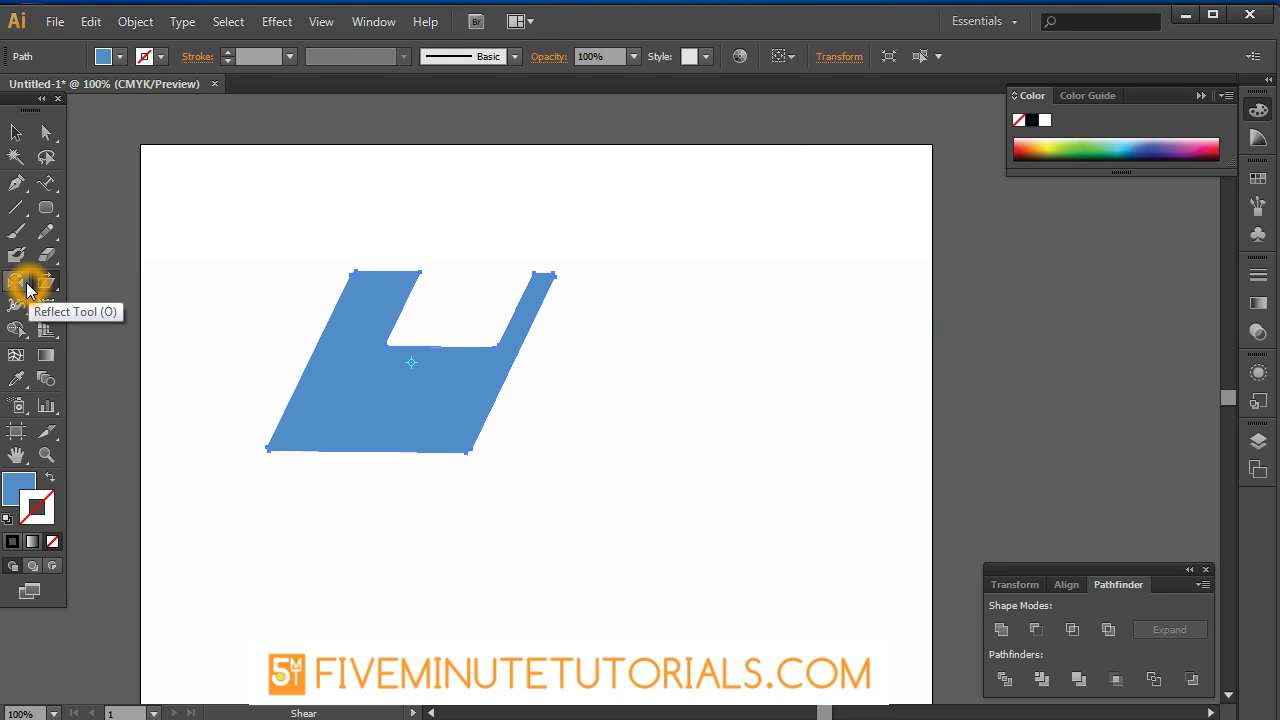
left_click(46, 282)
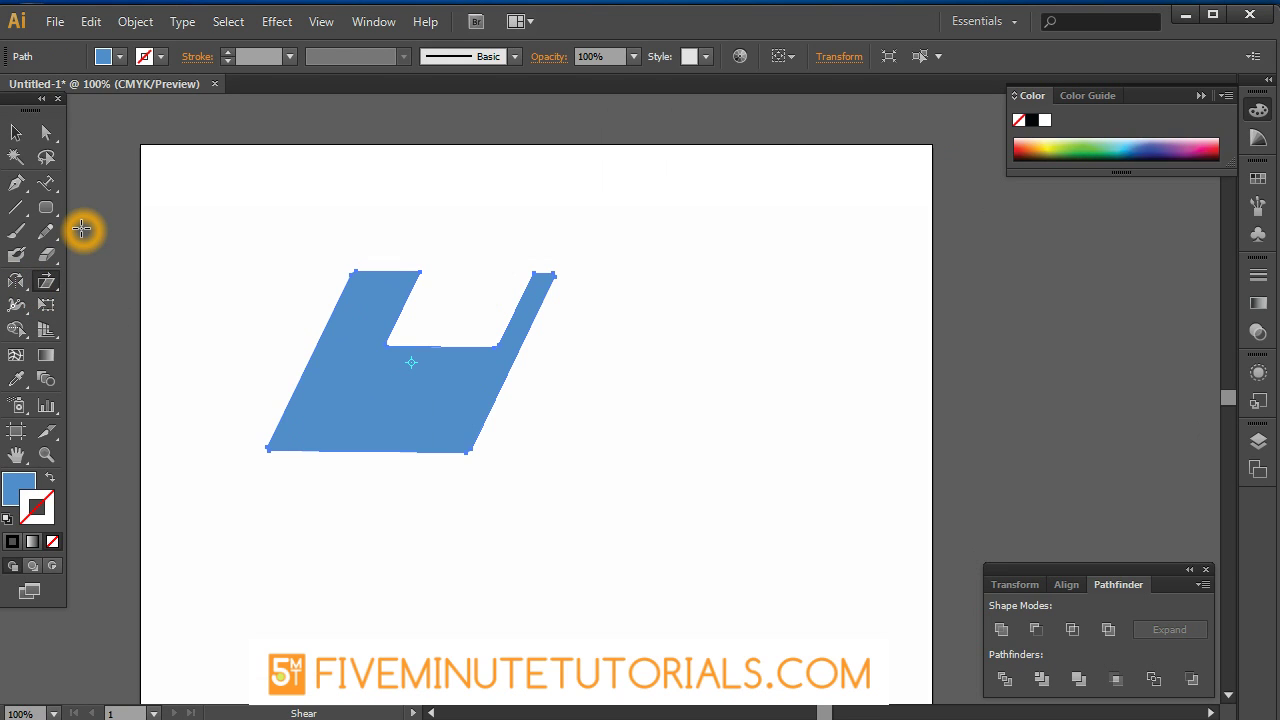